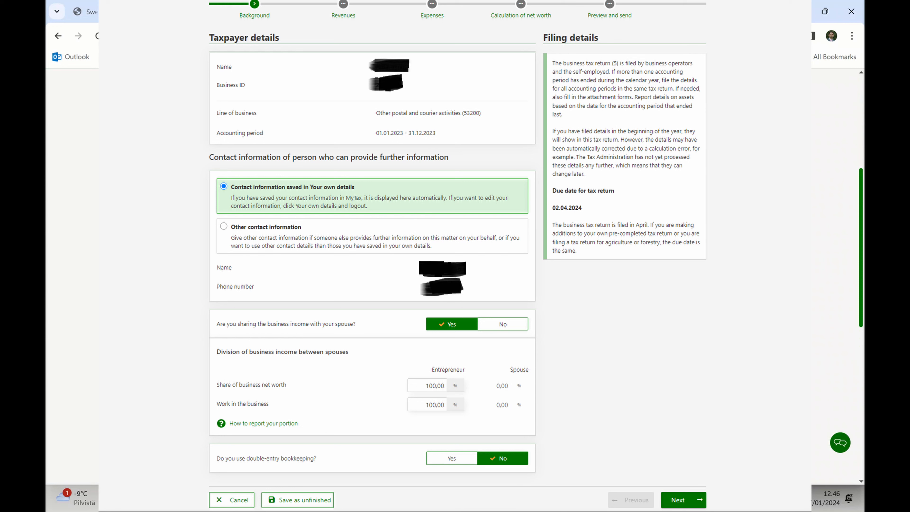
# Scroll through the current tax return page and glance at the bookkeeping workbook before returning.
pyautogui.scroll(-1, 455, 276)
pyautogui.scroll(-3, 455, 276)
pyautogui.scroll(-3, 455, 276)
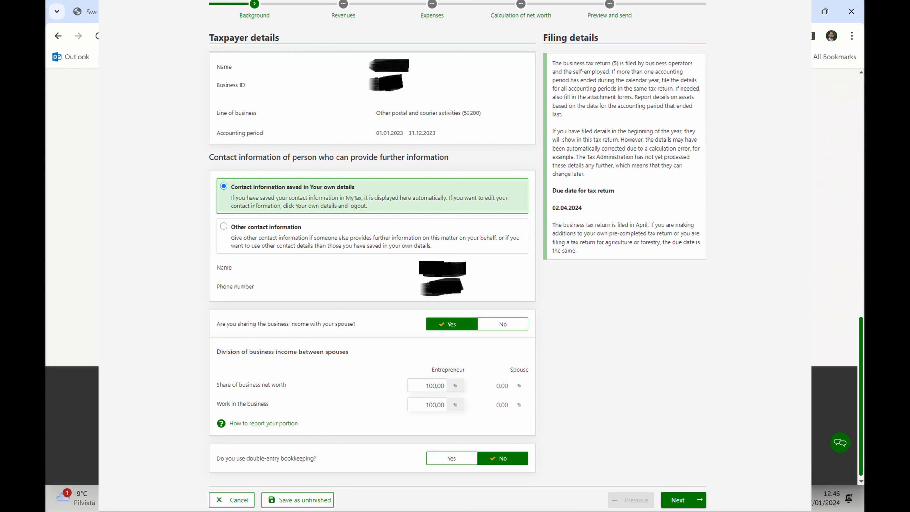
pyautogui.scroll(1, 455, 276)
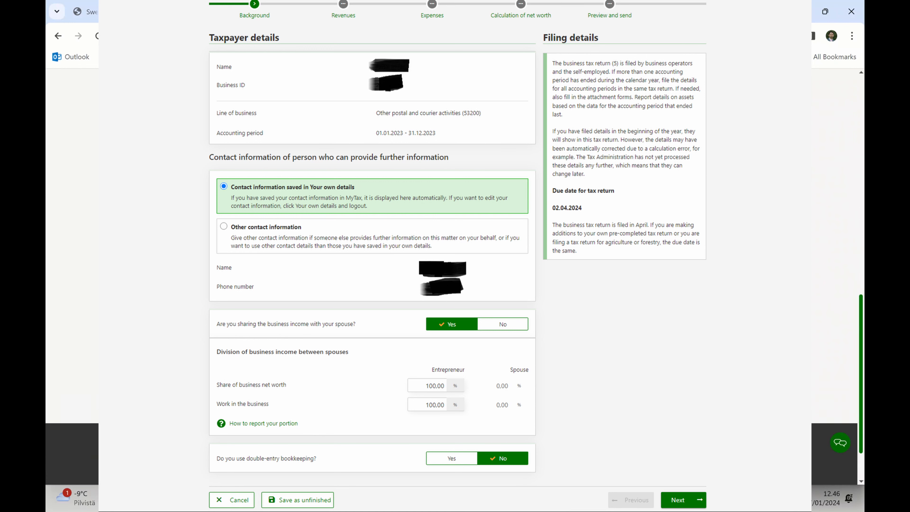
pyautogui.scroll(-1, 455, 276)
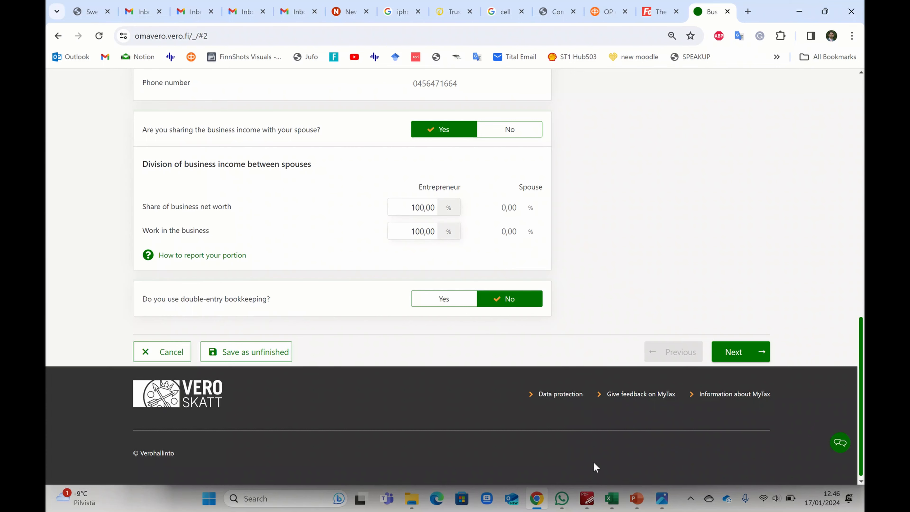
pyautogui.click(614, 500)
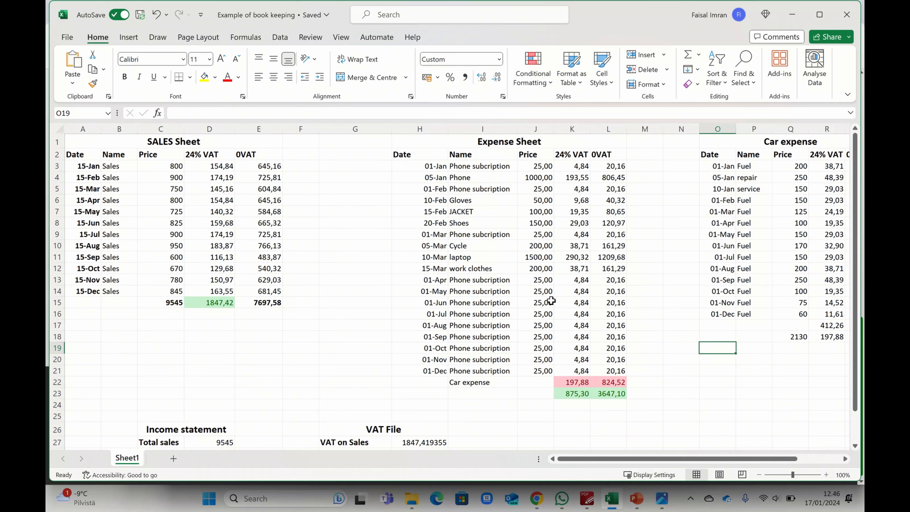
pyautogui.click(793, 15)
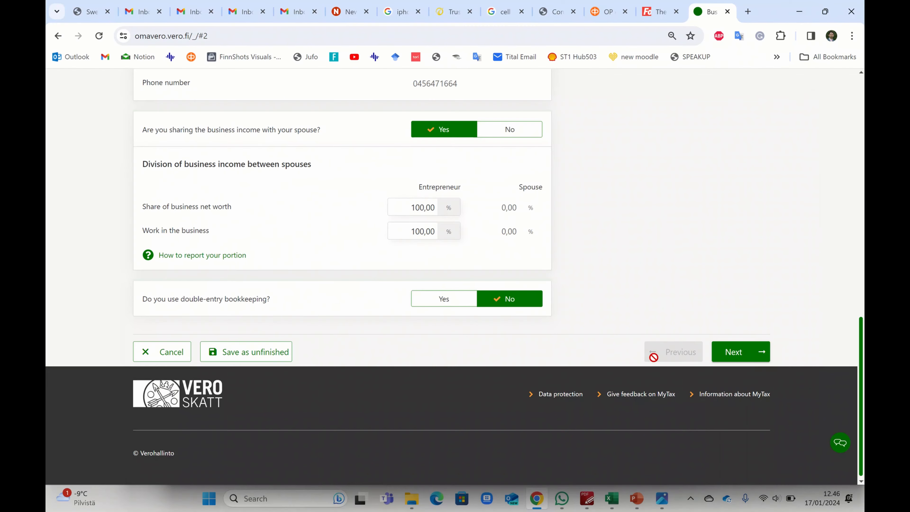
# Advance to the Revenues stage, check Net sales at 0,00, and bring up the workbook showing 9545.
pyautogui.click(742, 344)
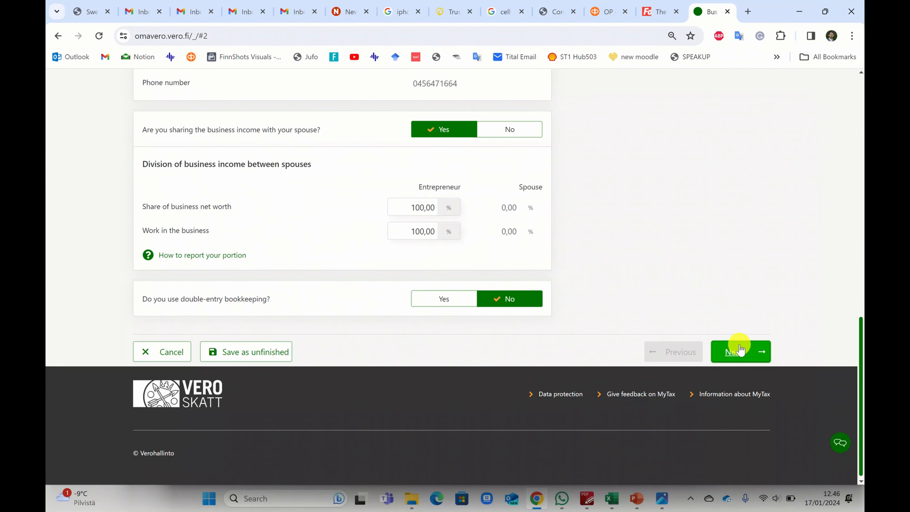
pyautogui.scroll(-6, 455, 276)
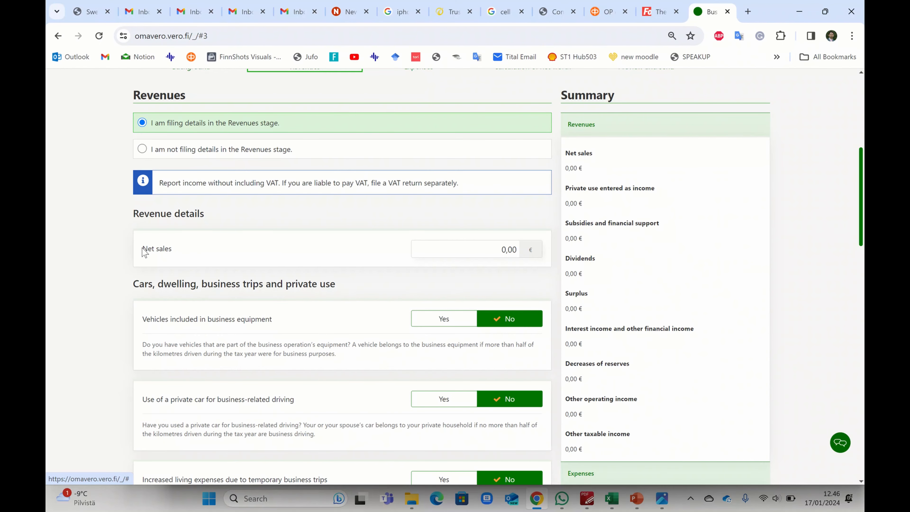
pyautogui.moveTo(144, 252); pyautogui.dragTo(172, 249)
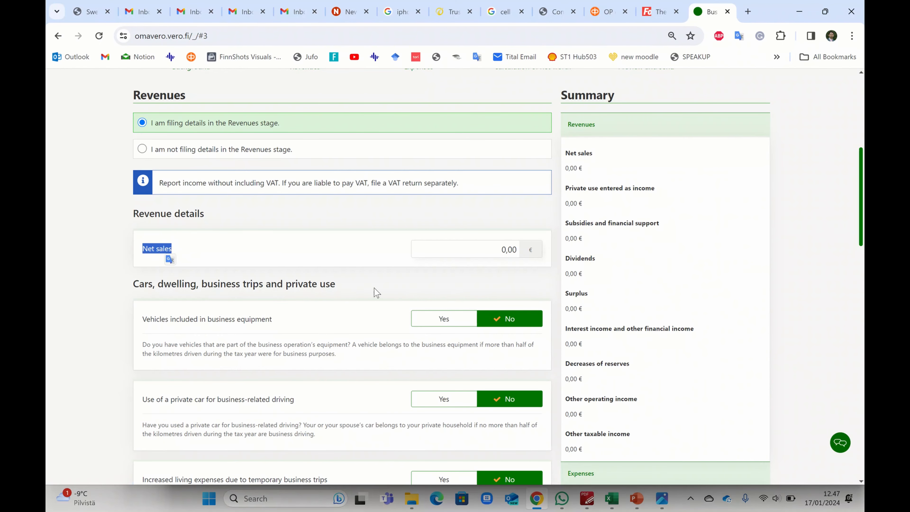
pyautogui.click(170, 257)
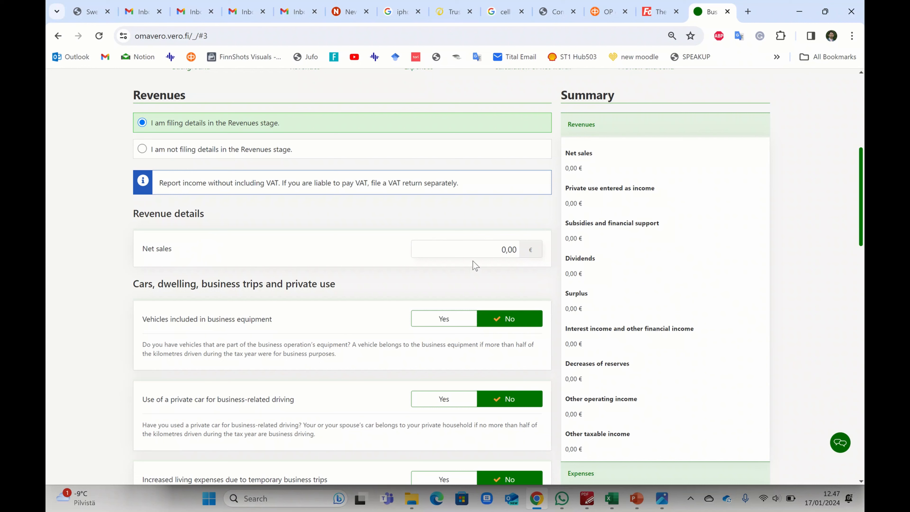
pyautogui.click(612, 498)
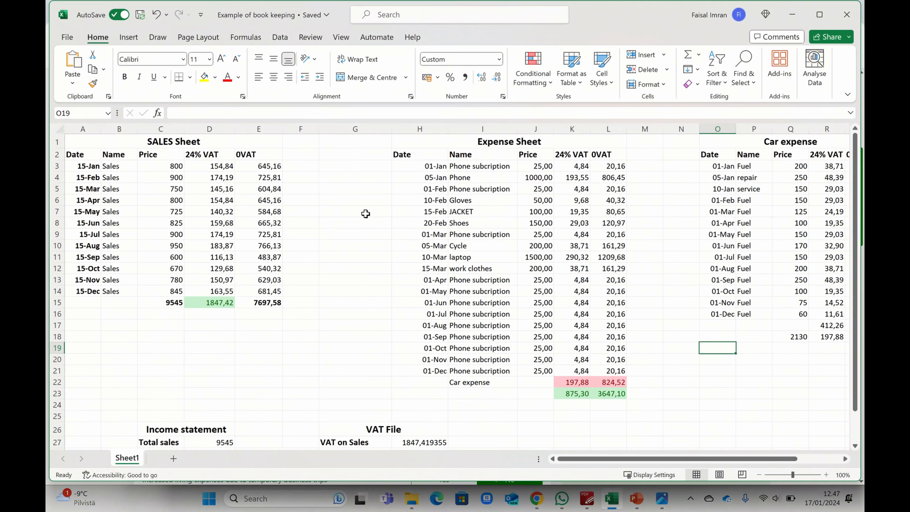
# Compare the E15, D15 and C15 totals and copy the 9545 total sales in C15.
pyautogui.click(163, 142)
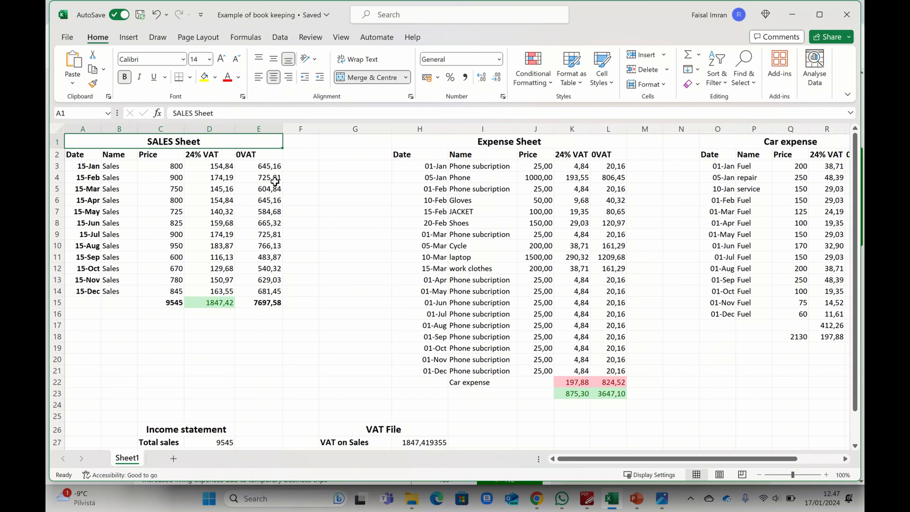
pyautogui.click(270, 303)
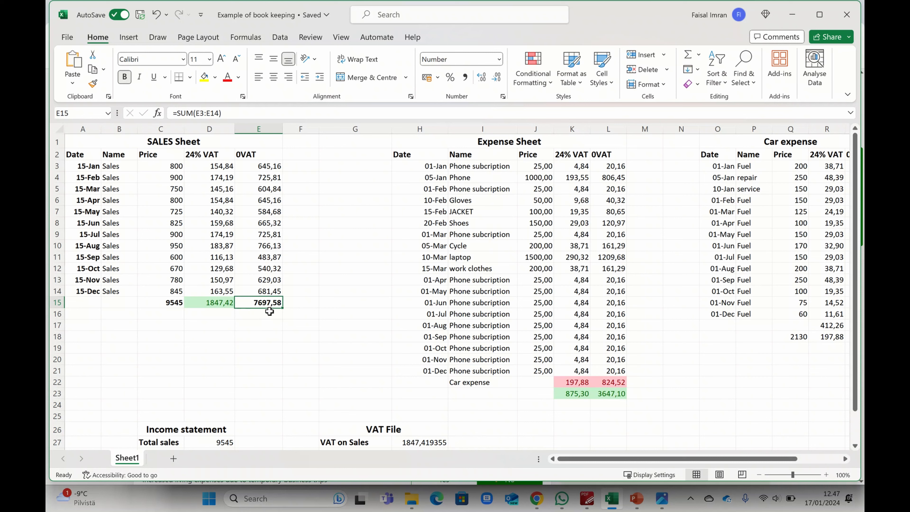
pyautogui.click(222, 304)
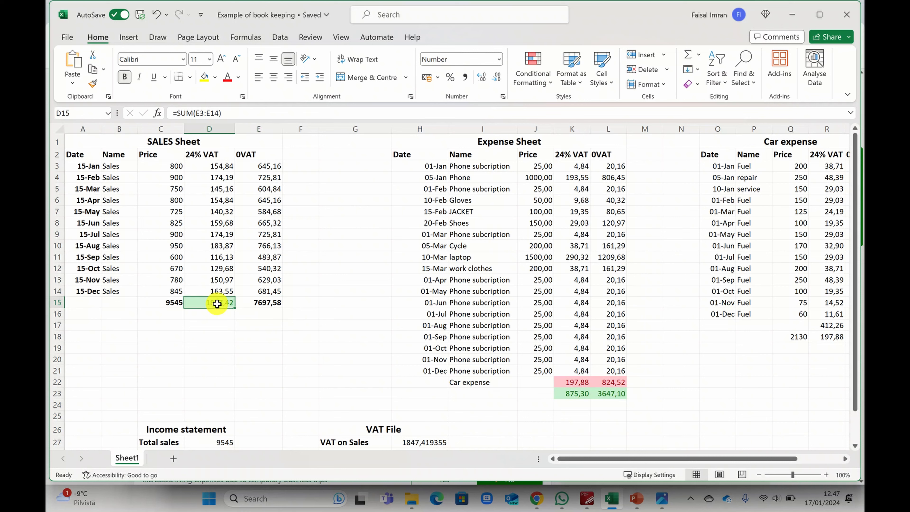
pyautogui.click(174, 302)
pyautogui.click(265, 305)
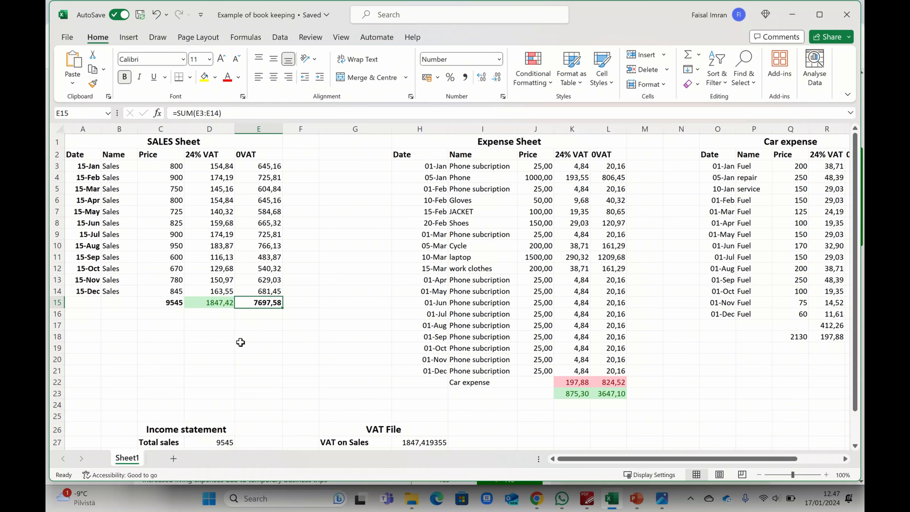
pyautogui.click(171, 304)
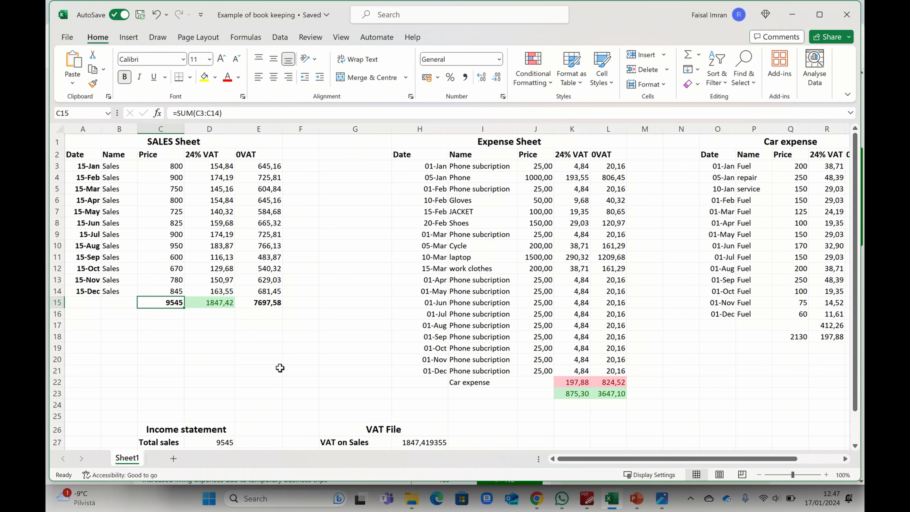
pyautogui.hotkey('ctrl', 'c')
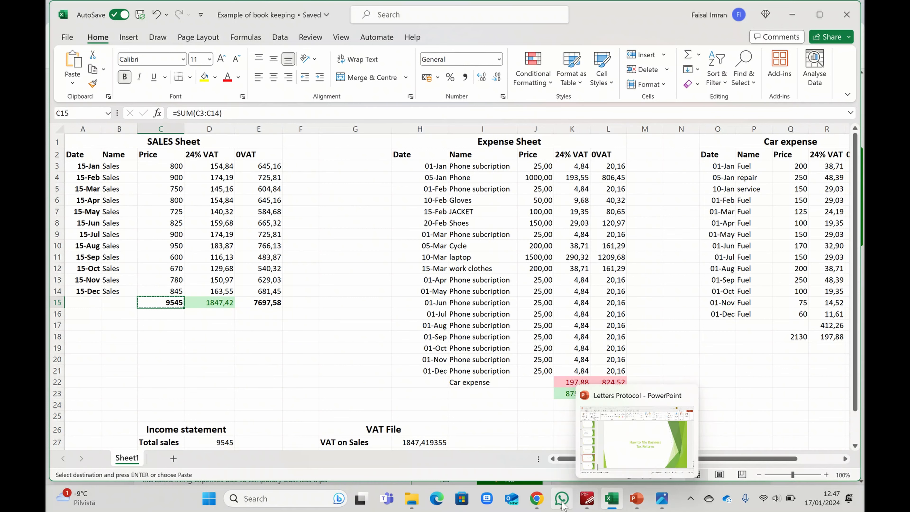
# Paste 9 545,00 into Net sales and review the rest of the Revenues stage.
pyautogui.click(537, 498)
pyautogui.click(489, 248)
pyautogui.hotkey('ctrl', 'v')
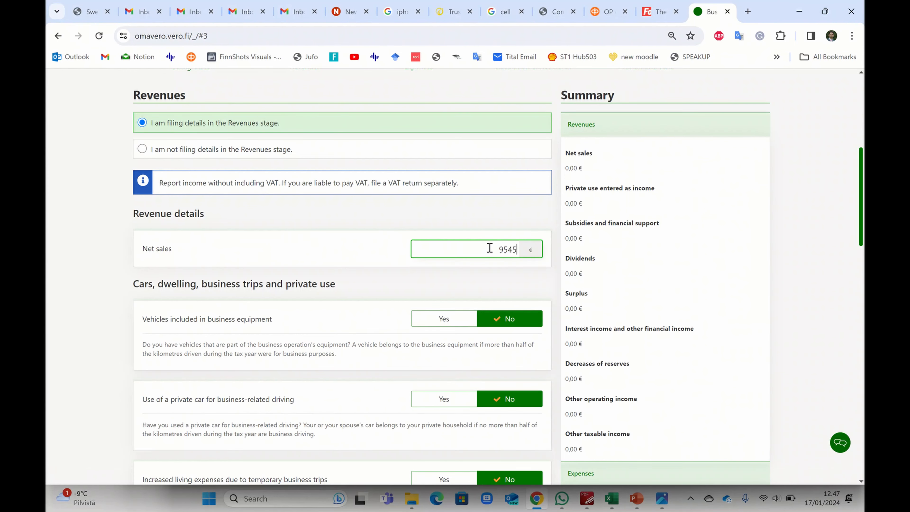
pyautogui.click(75, 282)
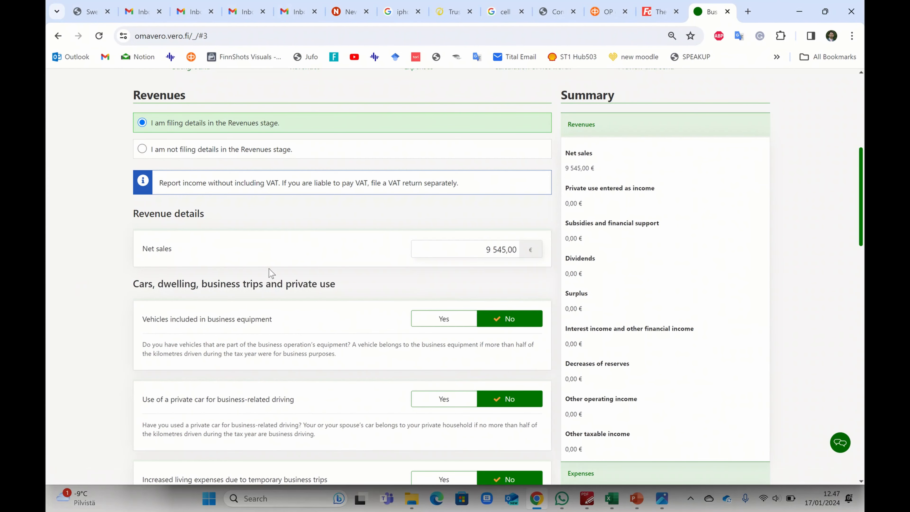
pyautogui.scroll(-3, 362, 272)
pyautogui.scroll(-3, 363, 273)
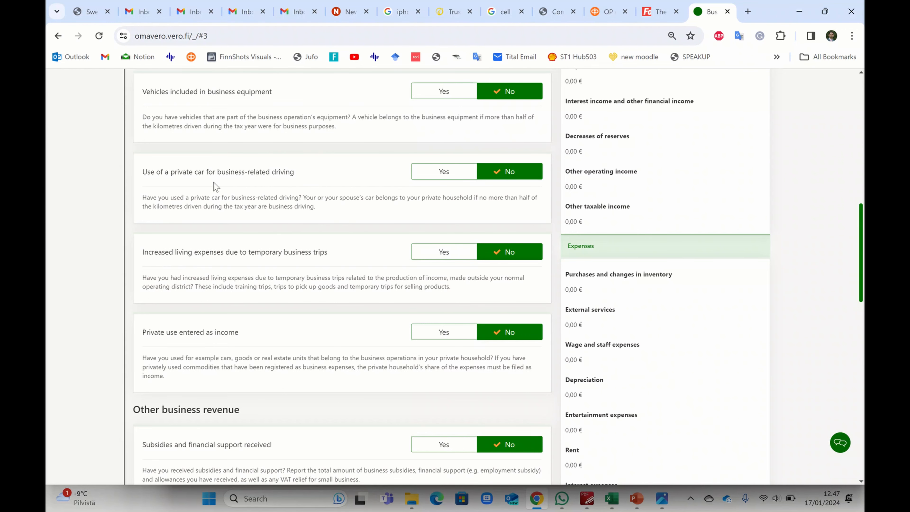
pyautogui.scroll(-8, 271, 253)
pyautogui.scroll(-8, 270, 252)
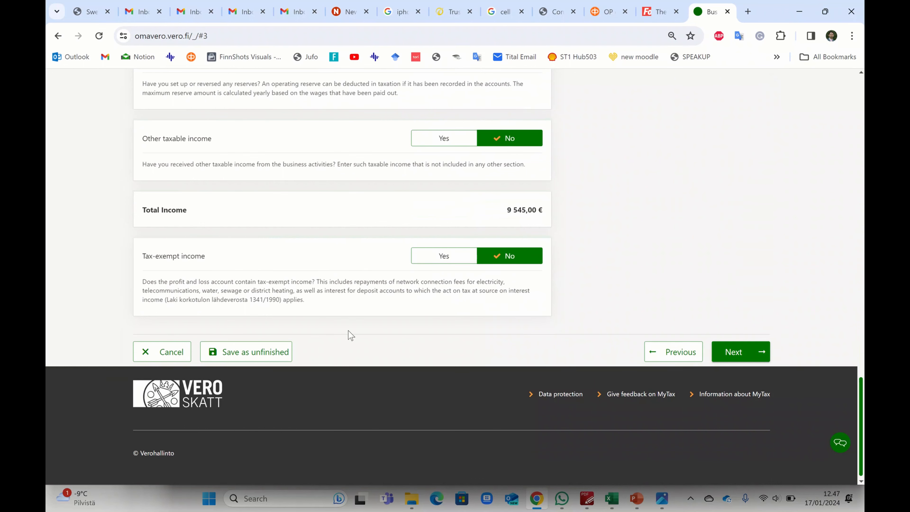
pyautogui.scroll(4, 348, 331)
pyautogui.scroll(8, 291, 241)
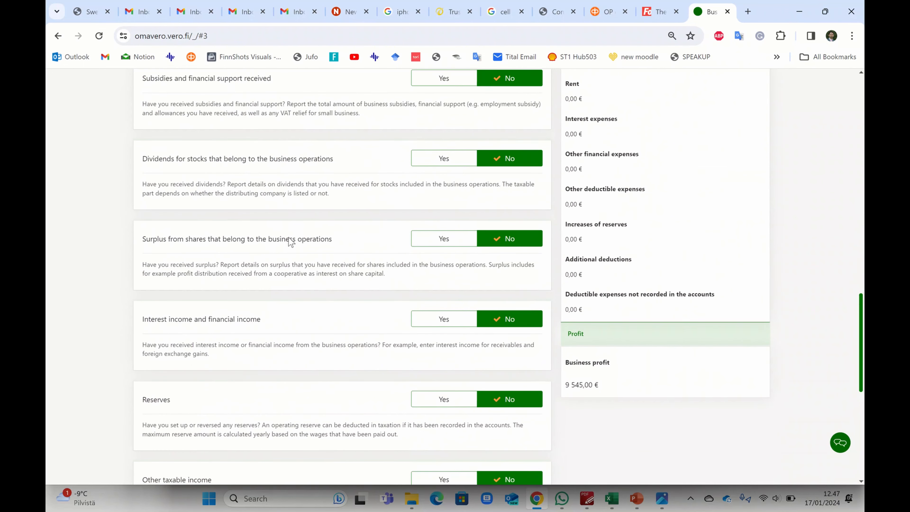
pyautogui.scroll(7, 316, 255)
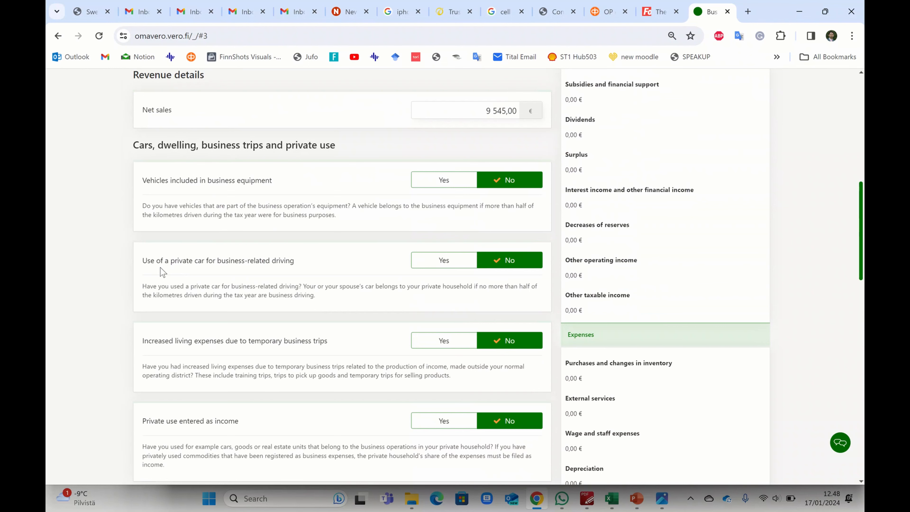
# Answer Yes to private-car business driving based on a driver's log, then view the workbook's car-expense figures.
pyautogui.click(427, 266)
pyautogui.scroll(-3, 412, 340)
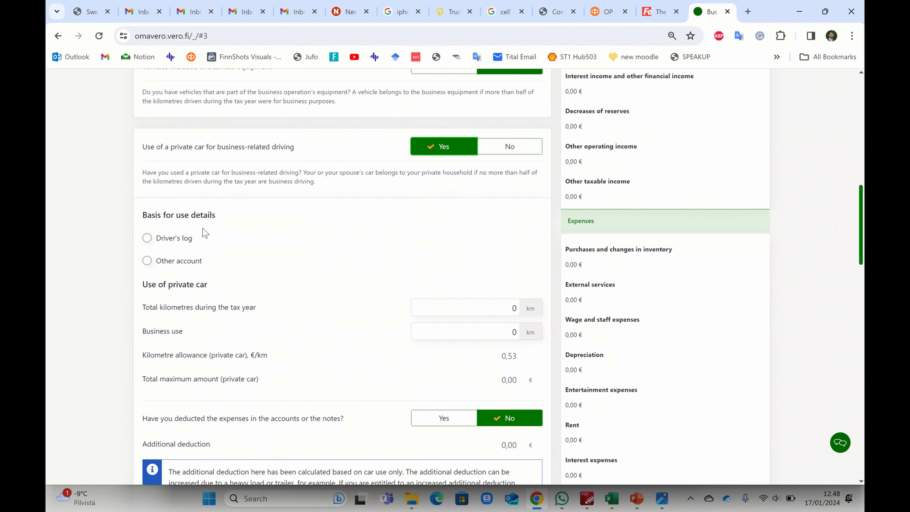
pyautogui.scroll(-2, 243, 236)
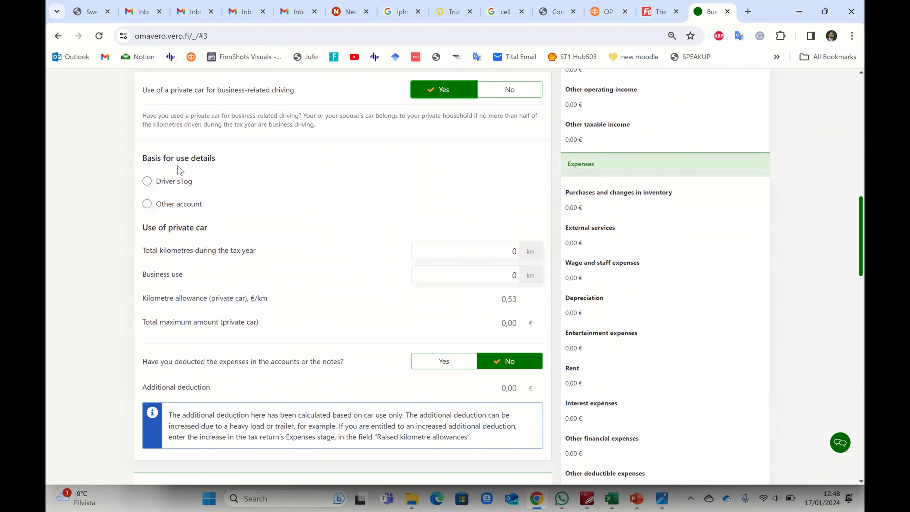
pyautogui.click(147, 181)
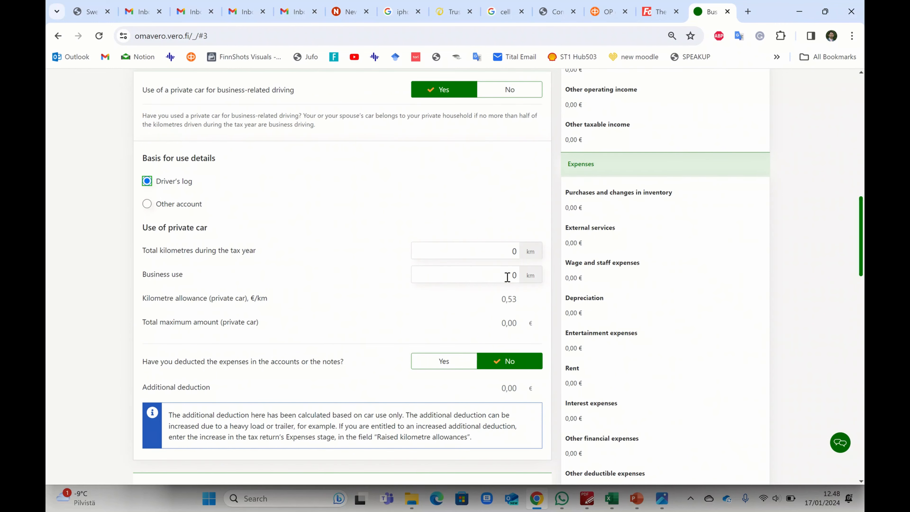
pyautogui.click(611, 498)
pyautogui.moveTo(704, 460); pyautogui.dragTo(756, 459)
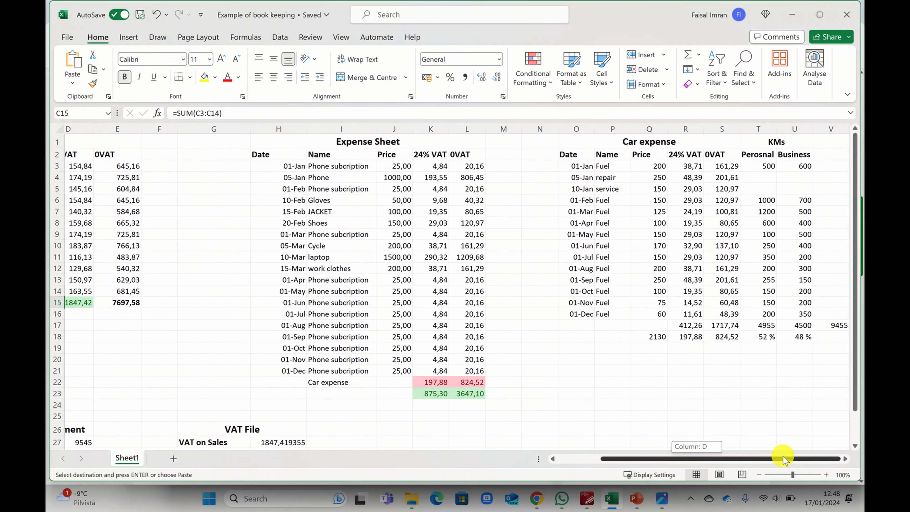
pyautogui.click(780, 142)
pyautogui.moveTo(781, 143)
pyautogui.mouseDown()
pyautogui.moveTo(770, 258)
pyautogui.moveTo(779, 338)
pyautogui.mouseUp()
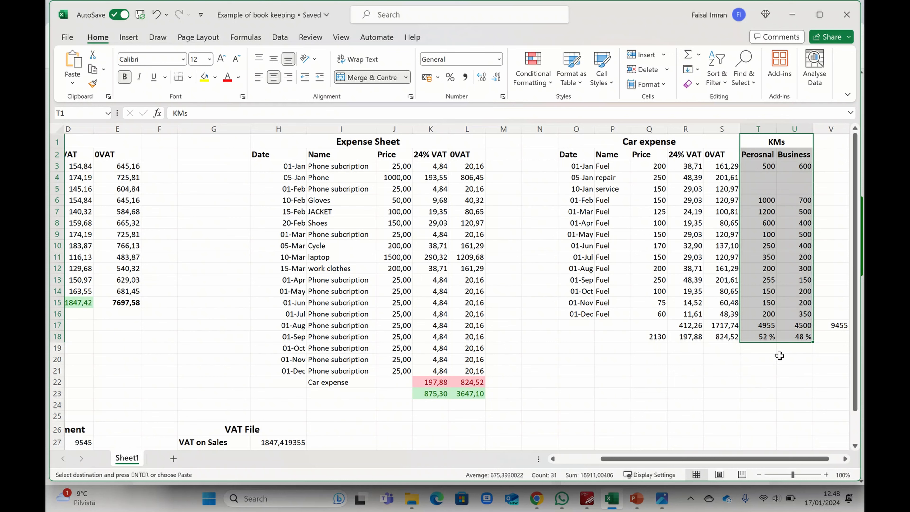
pyautogui.click(767, 326)
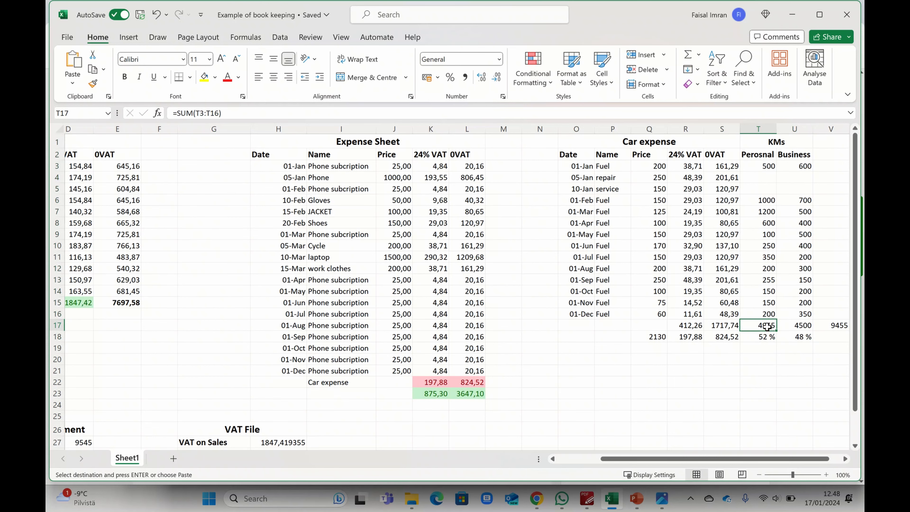
pyautogui.click(800, 326)
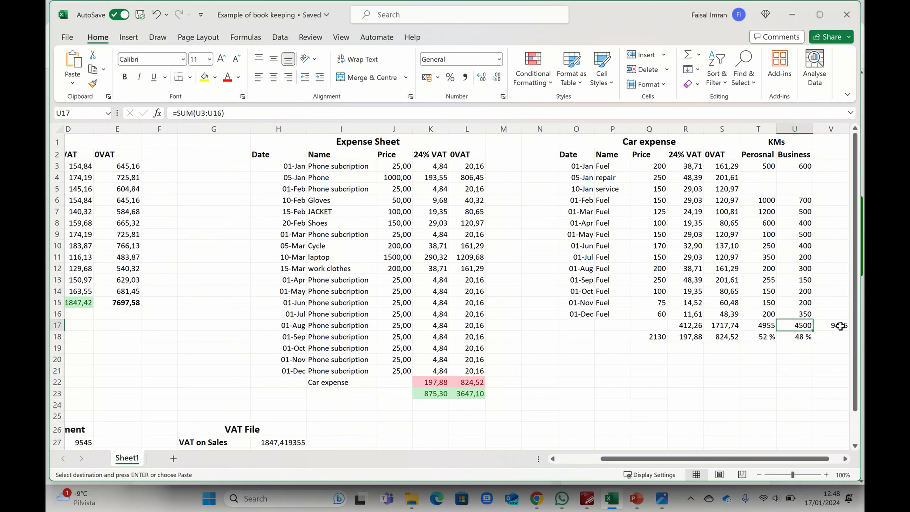
pyautogui.moveTo(766, 335); pyautogui.dragTo(790, 339)
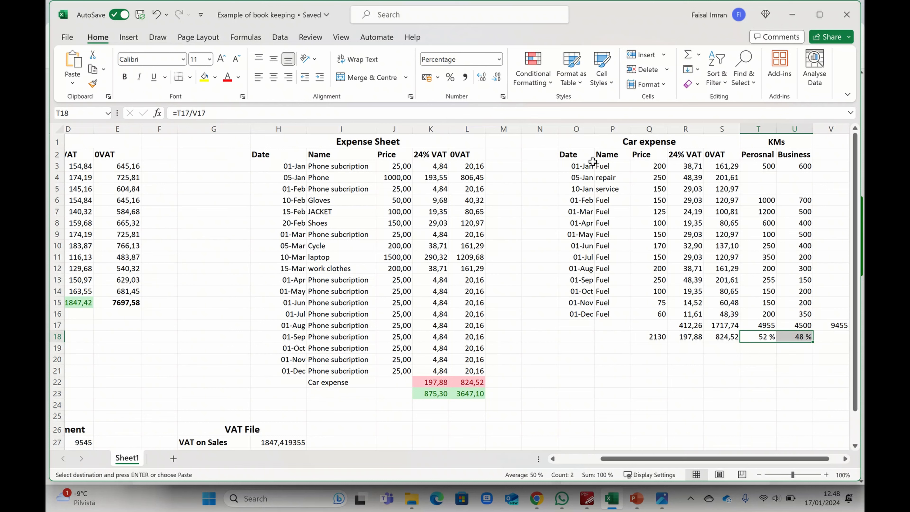
pyautogui.moveTo(591, 165); pyautogui.dragTo(715, 327)
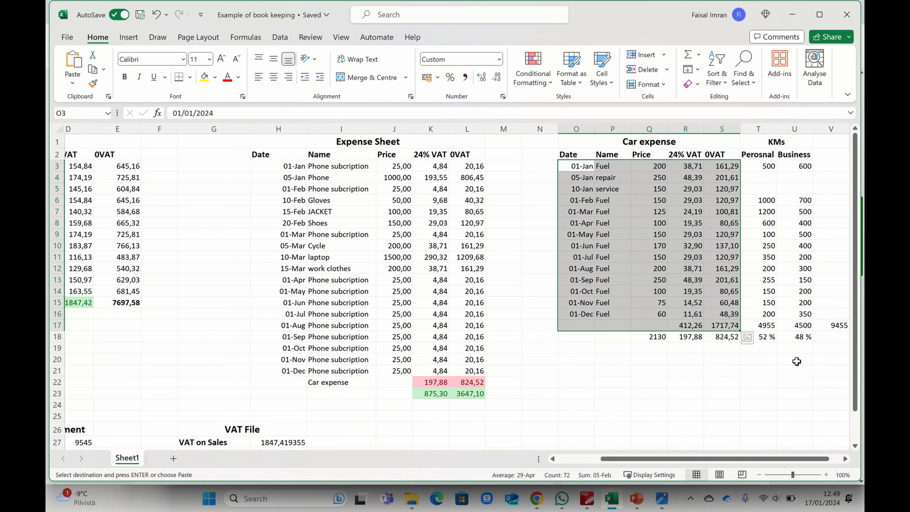
pyautogui.click(699, 350)
pyautogui.moveTo(692, 326); pyautogui.dragTo(710, 325)
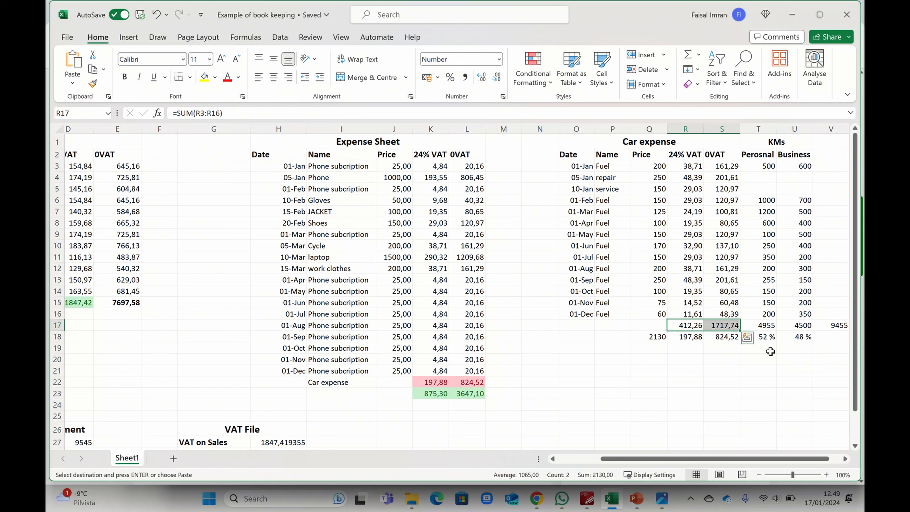
pyautogui.click(687, 326)
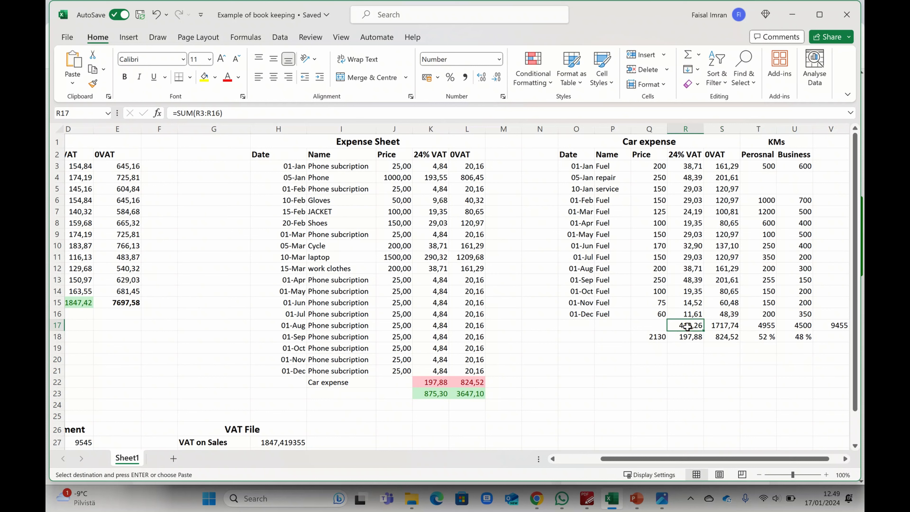
pyautogui.click(686, 338)
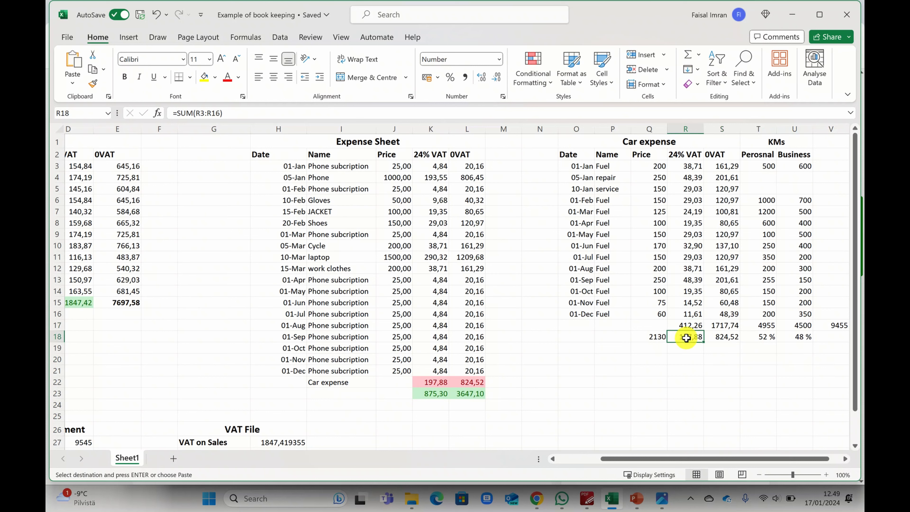
pyautogui.click(721, 328)
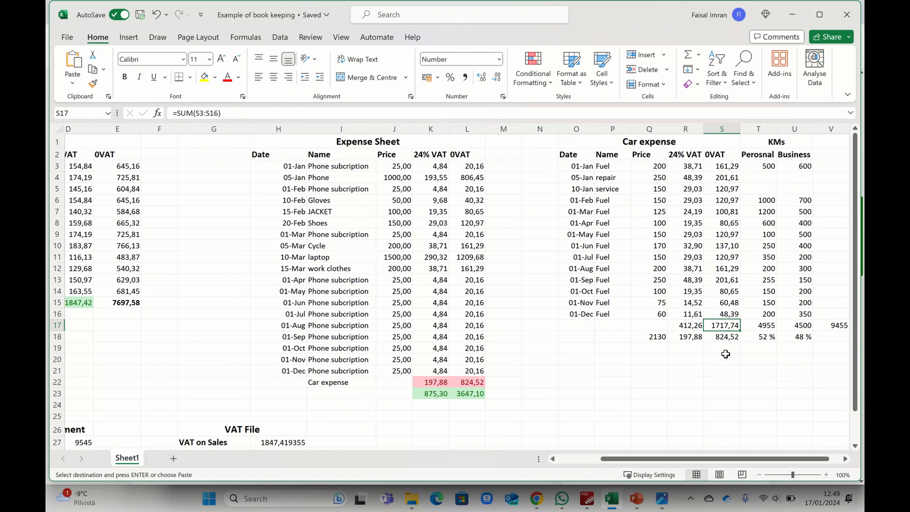
pyautogui.click(725, 339)
pyautogui.moveTo(689, 341); pyautogui.dragTo(727, 341)
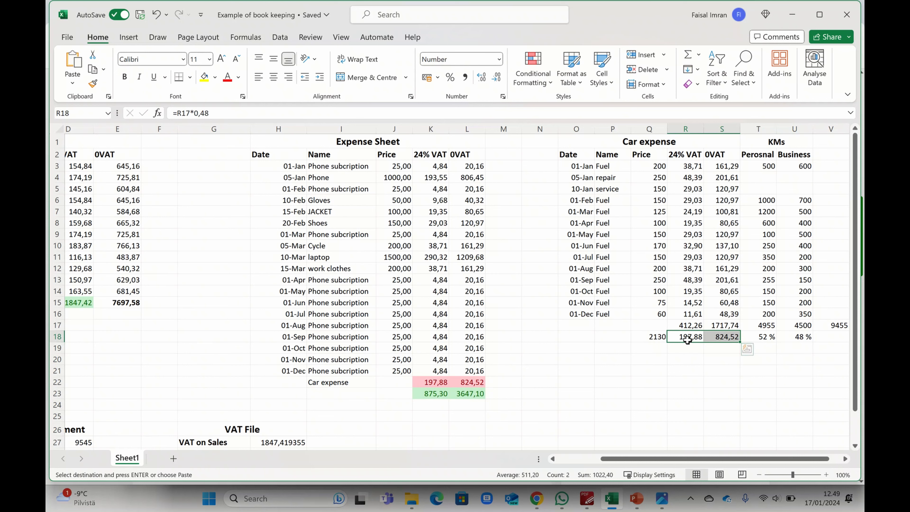
pyautogui.moveTo(303, 382); pyautogui.dragTo(473, 382)
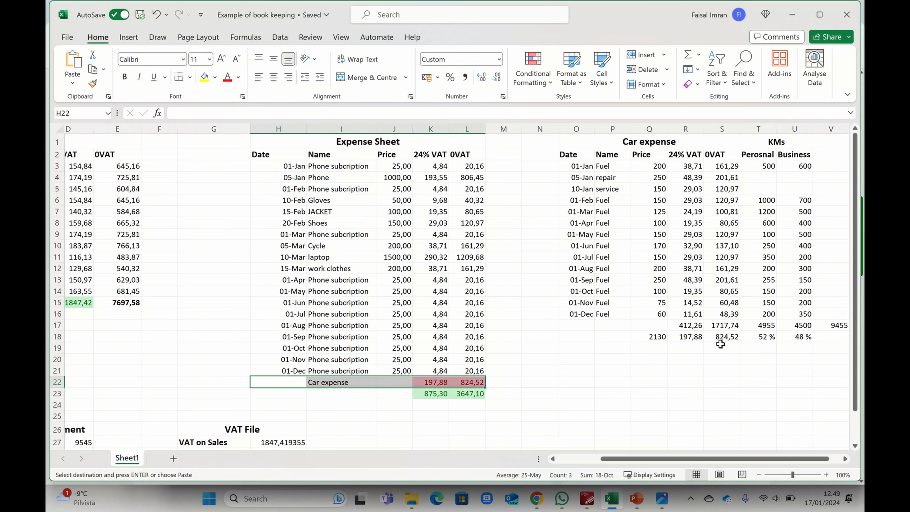
pyautogui.click(436, 382)
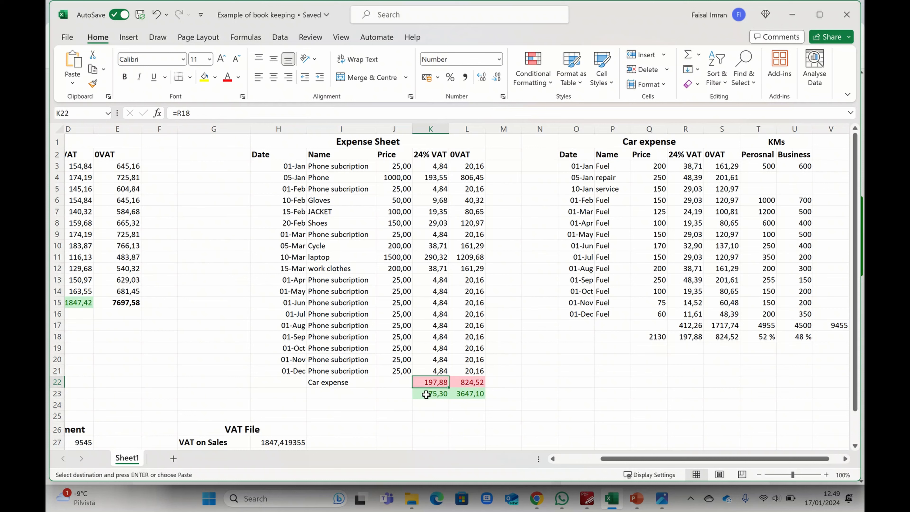
pyautogui.click(470, 383)
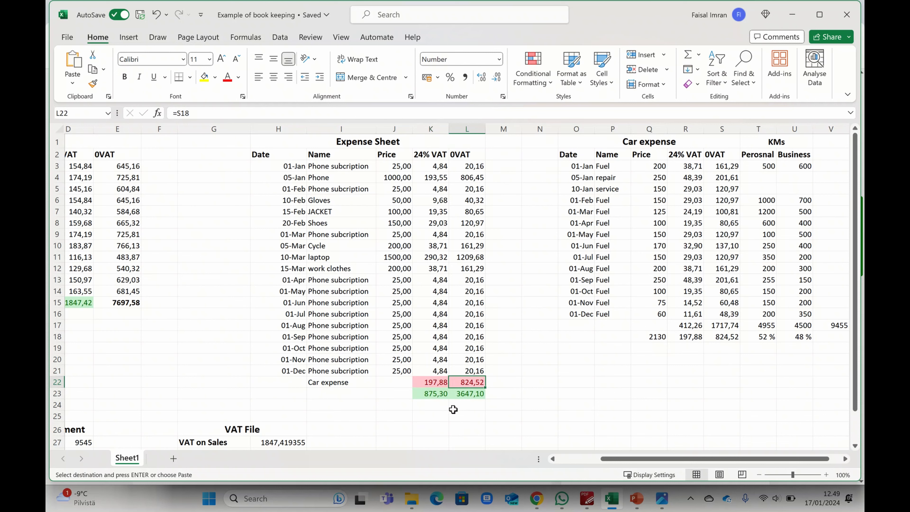
pyautogui.click(426, 393)
pyautogui.keyDown('shift'); pyautogui.click(464, 393); pyautogui.keyUp('shift')
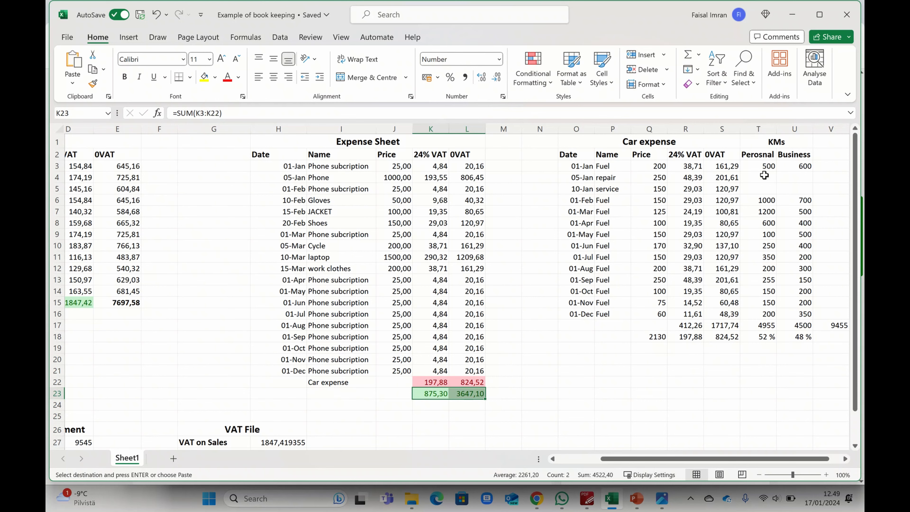
pyautogui.click(824, 325)
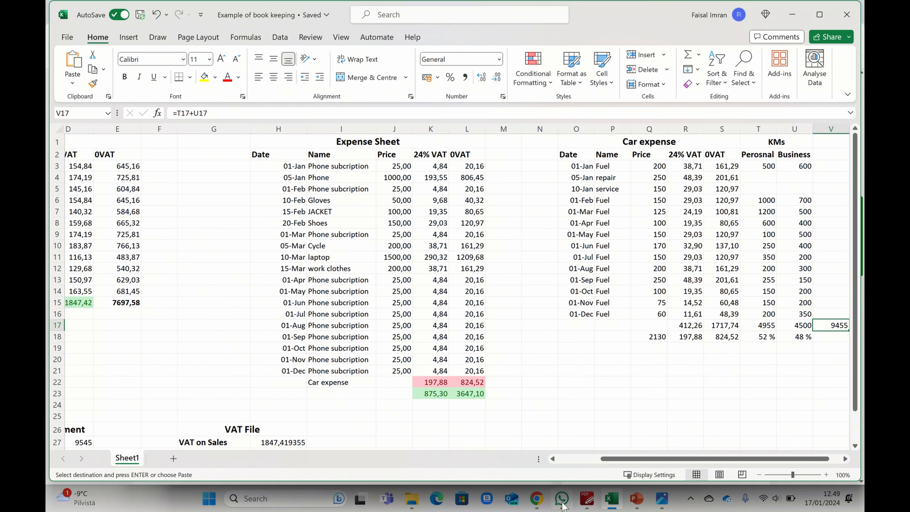
pyautogui.click(536, 499)
# Enter 9 455 total and 4 500 business-use kilometres, yielding a 2 385,00 € maximum amount.
pyautogui.click(431, 246)
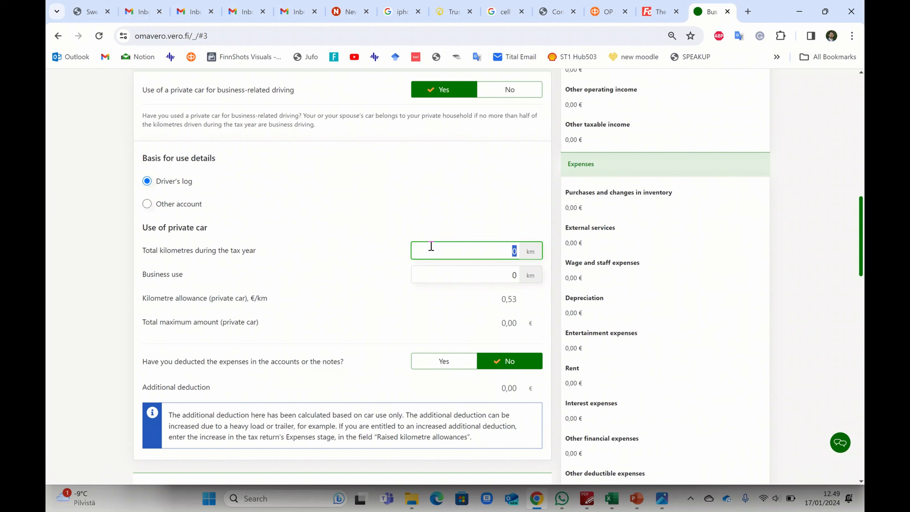
pyautogui.click(369, 213)
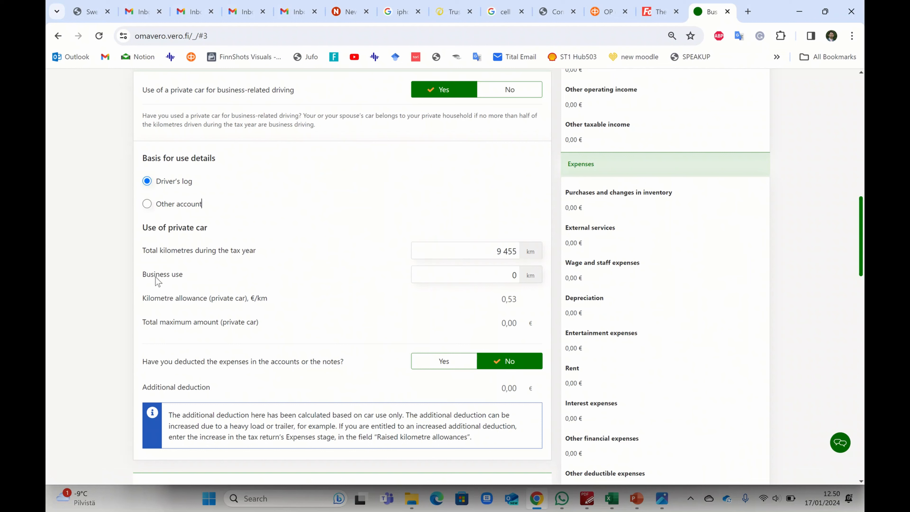
pyautogui.click(613, 500)
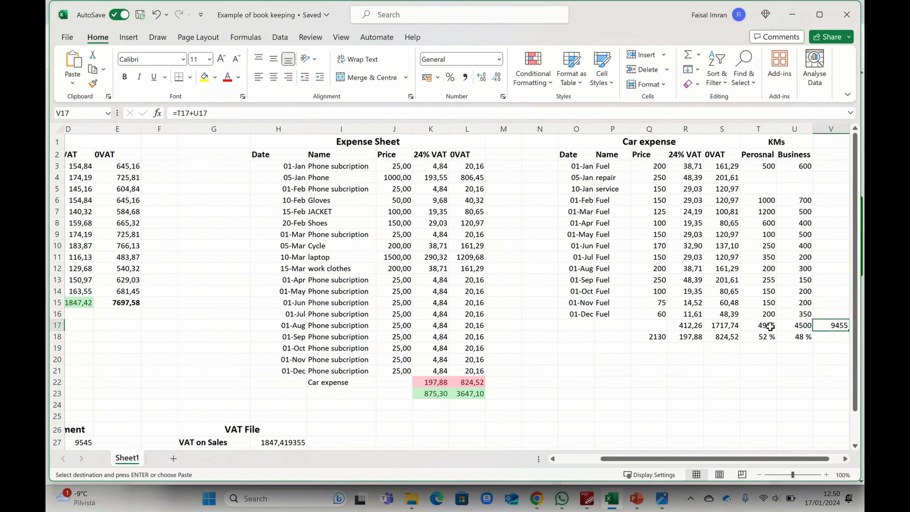
pyautogui.click(792, 14)
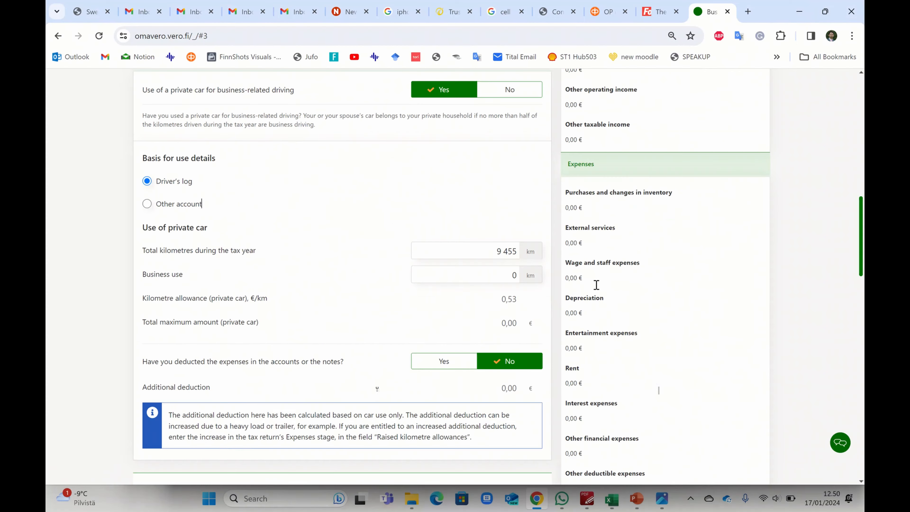
pyautogui.click(479, 271)
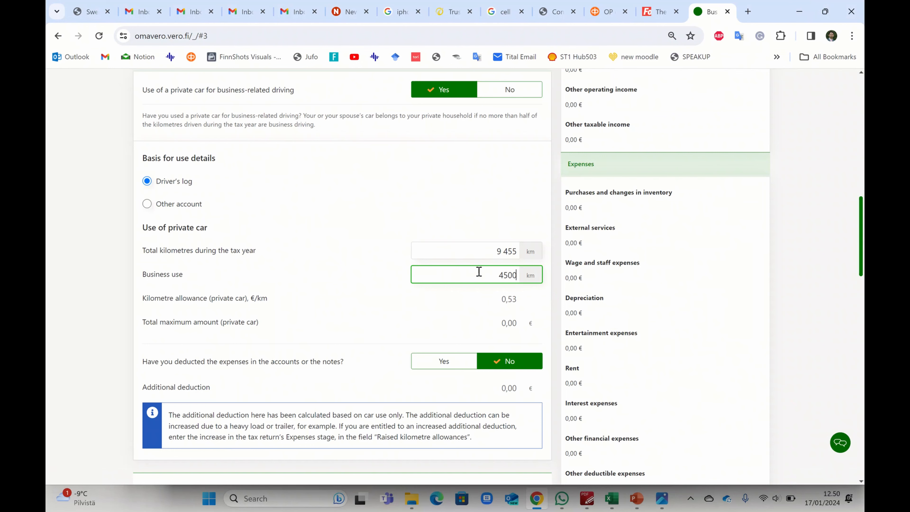
pyautogui.write('4500')
pyautogui.click(484, 311)
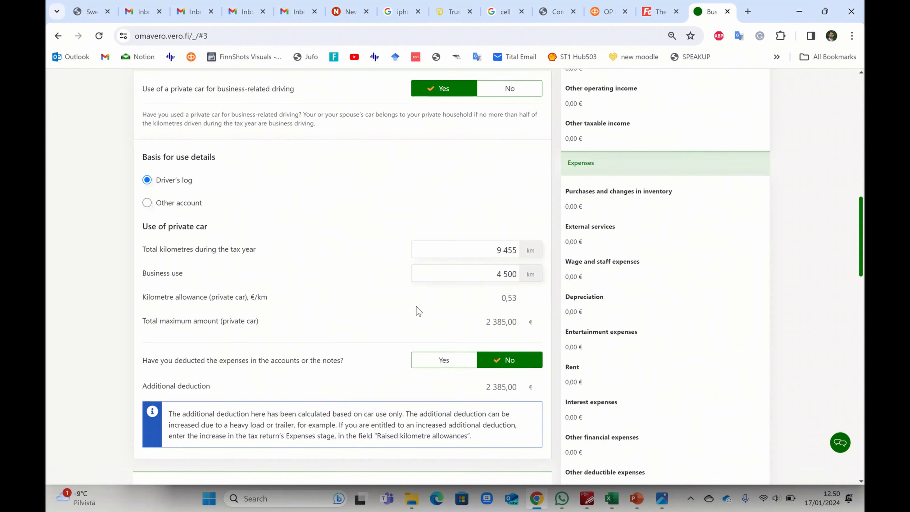
pyautogui.scroll(-3, 487, 256)
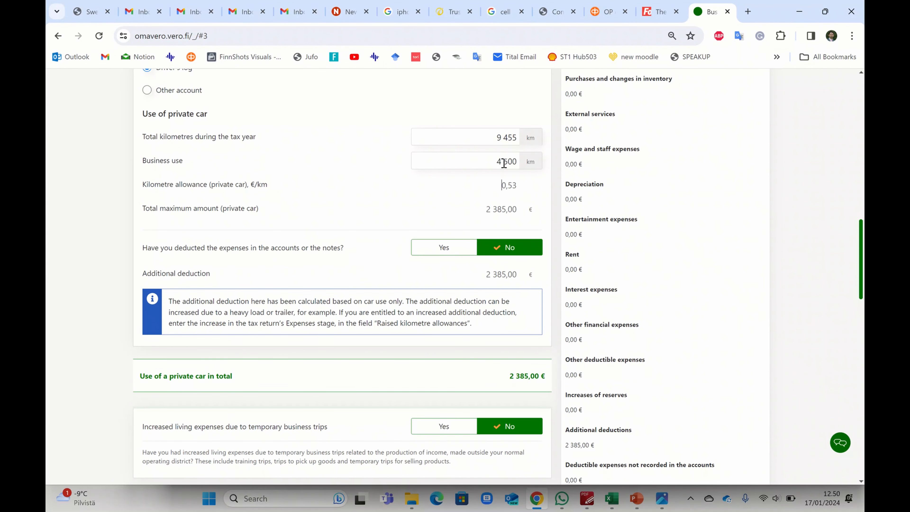
pyautogui.moveTo(484, 208); pyautogui.dragTo(517, 209)
pyautogui.click(387, 192)
pyautogui.click(614, 502)
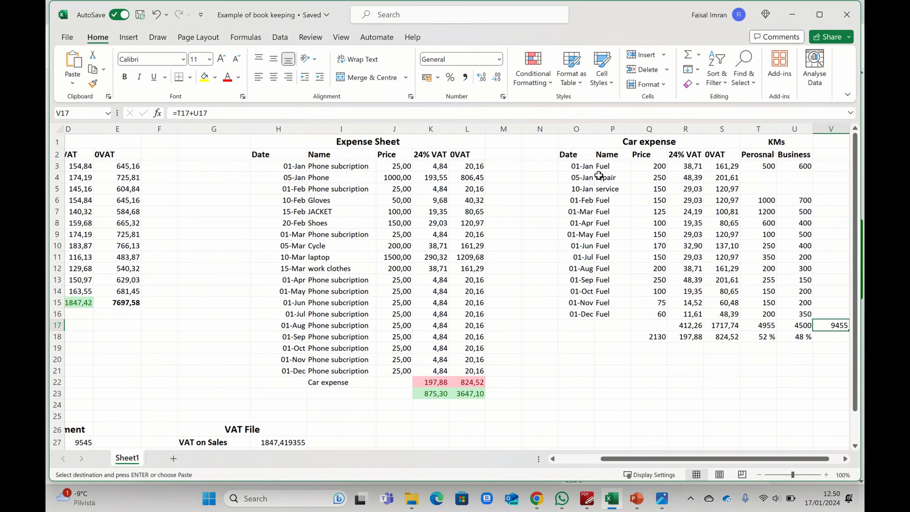
pyautogui.moveTo(572, 154); pyautogui.dragTo(801, 326)
pyautogui.moveTo(763, 154); pyautogui.dragTo(793, 339)
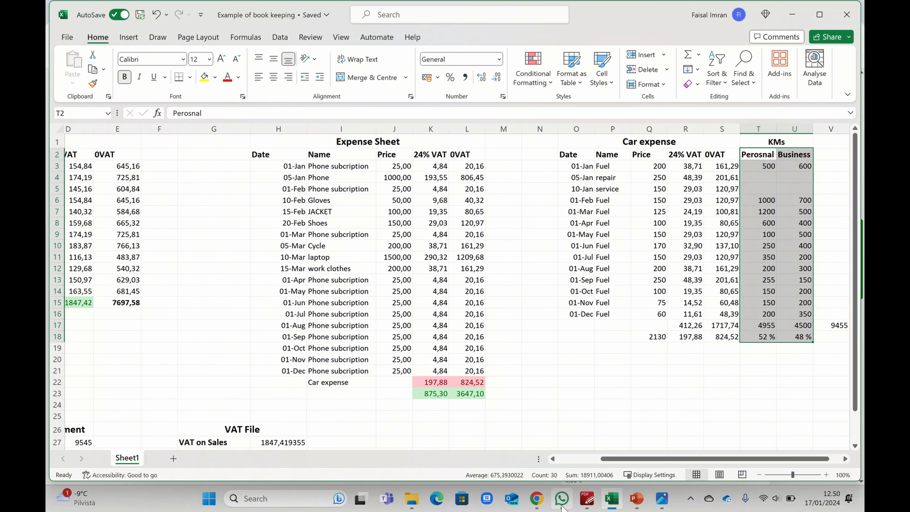
pyautogui.click(536, 498)
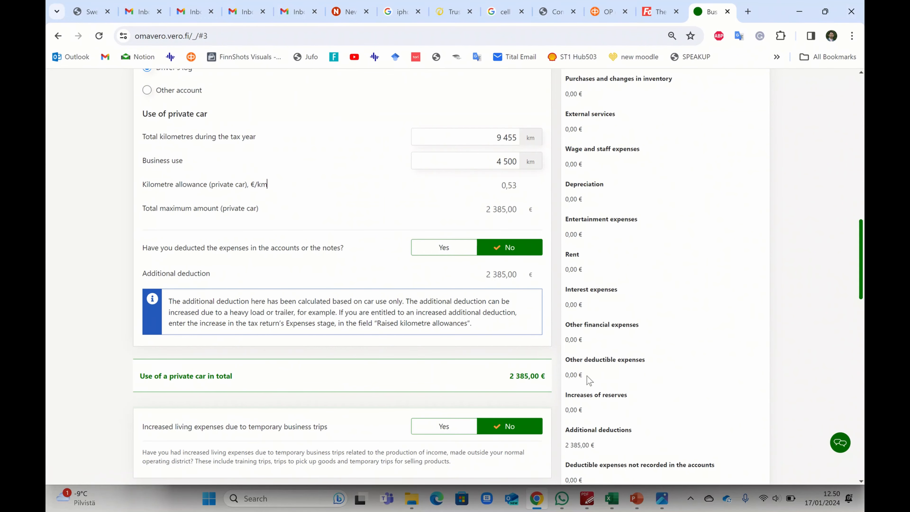
pyautogui.click(612, 498)
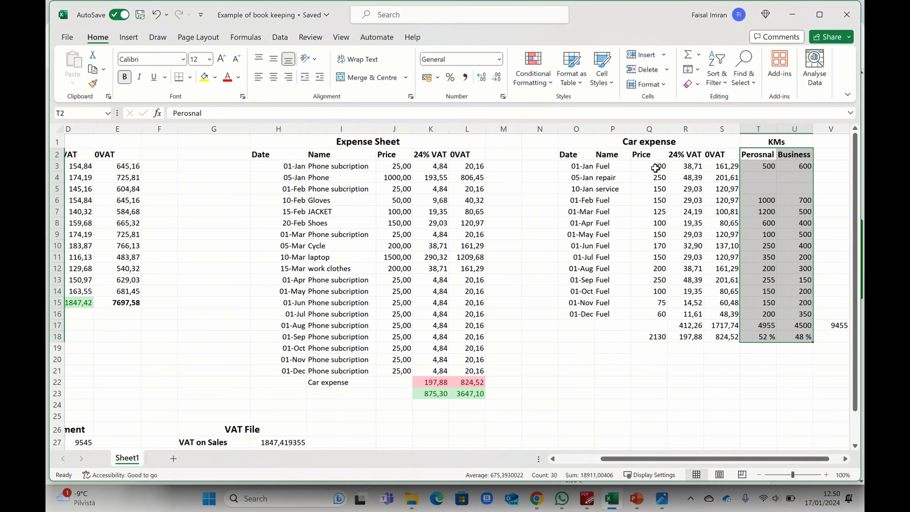
pyautogui.moveTo(655, 168); pyautogui.dragTo(714, 310)
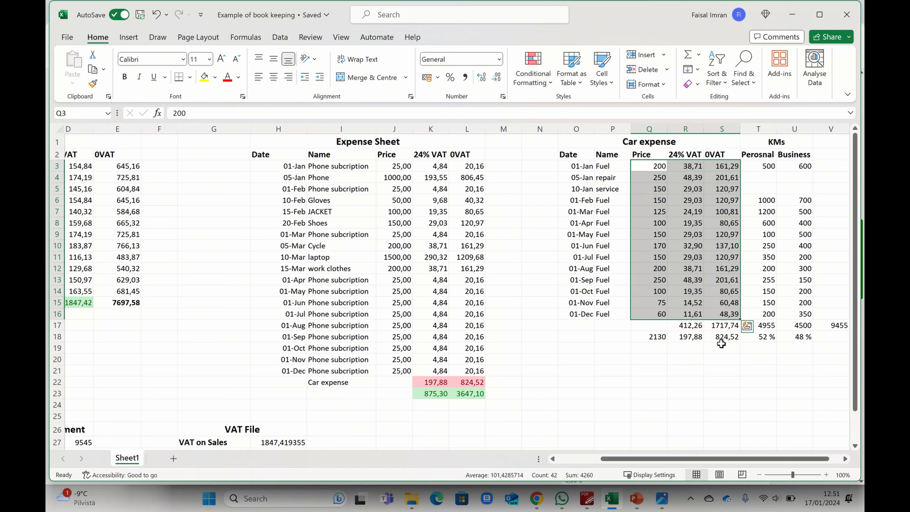
pyautogui.click(466, 382)
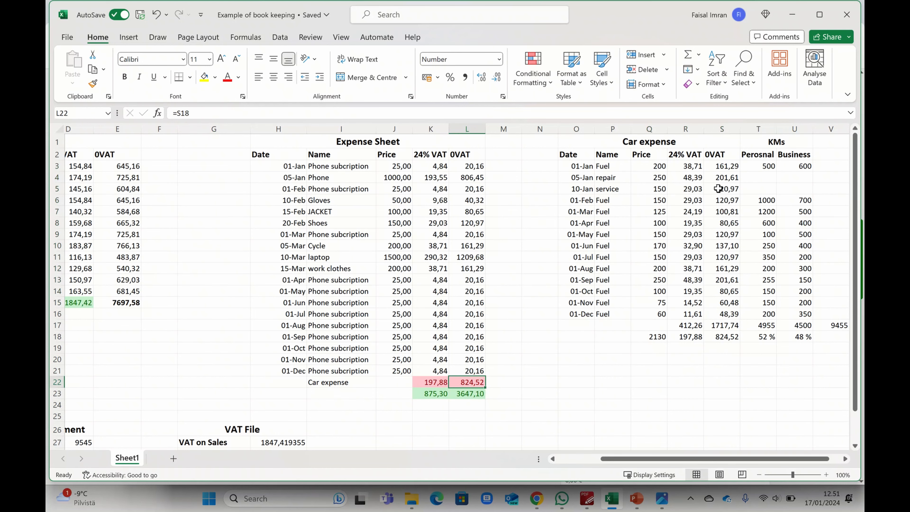
pyautogui.click(819, 14)
# Record that 824,52 € of car expenses were already deducted in the accounts.
pyautogui.click(745, 160)
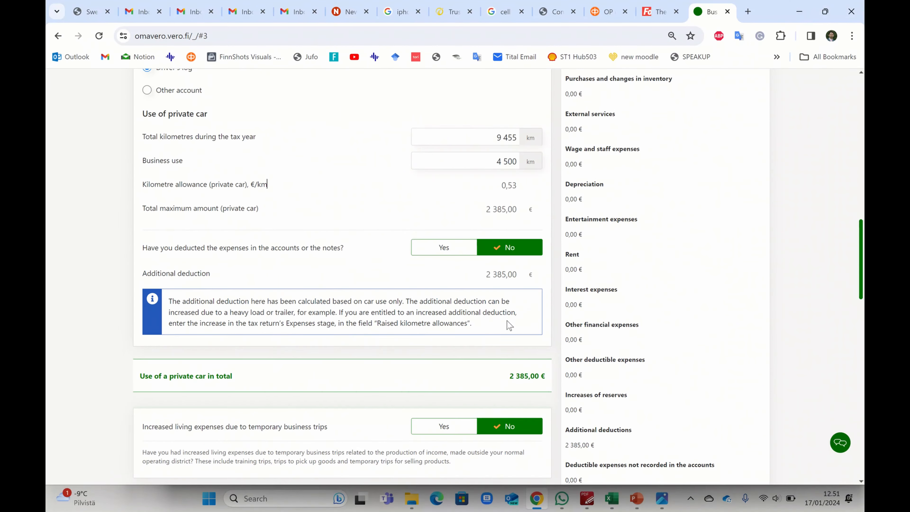
pyautogui.click(444, 253)
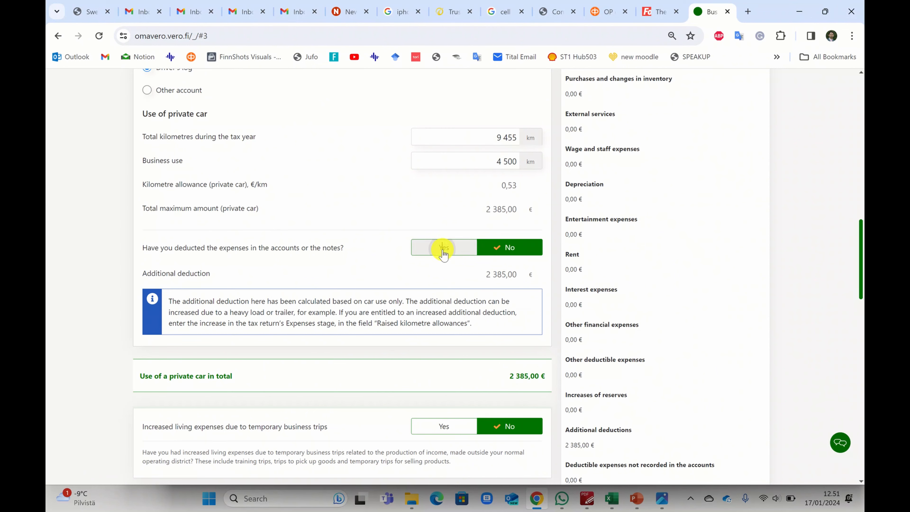
pyautogui.click(470, 268)
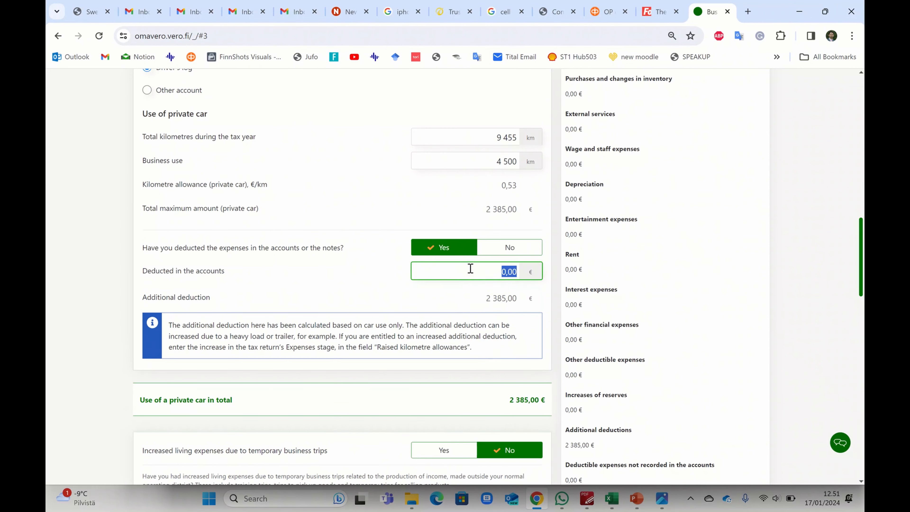
pyautogui.write('824')
pyautogui.click(611, 499)
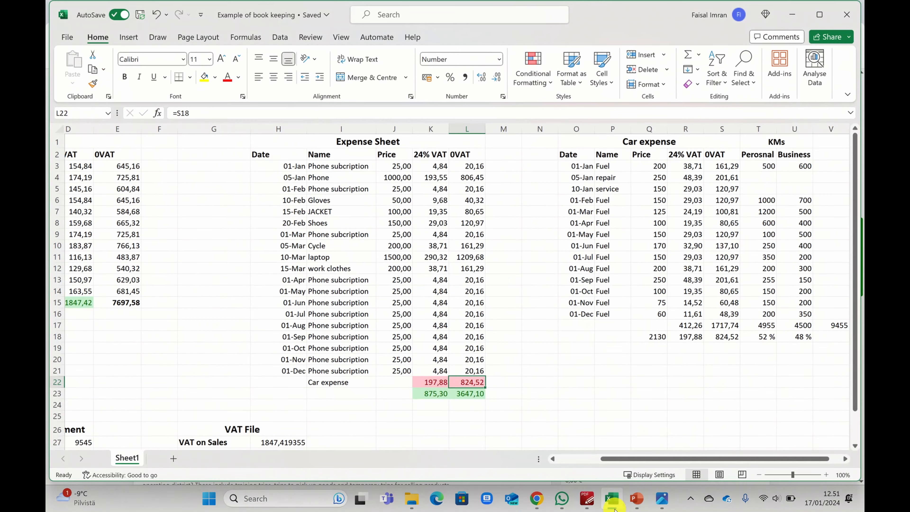
pyautogui.click(612, 500)
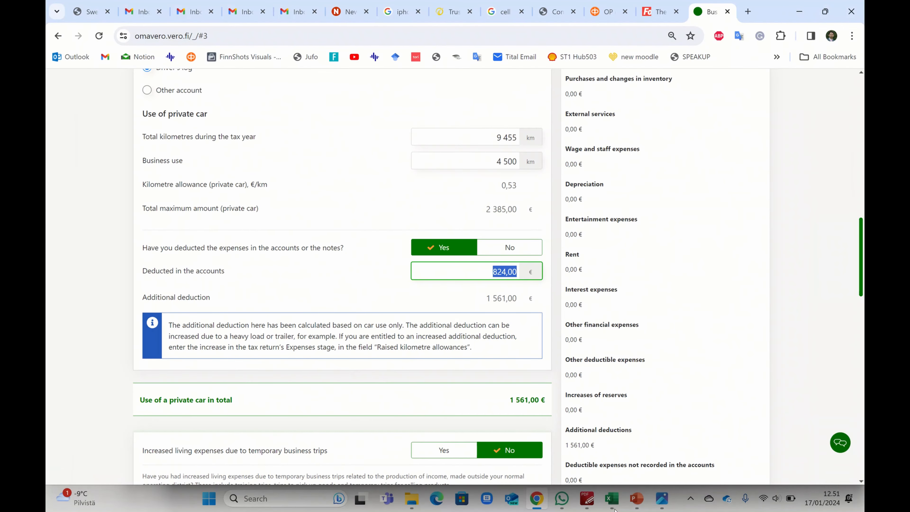
pyautogui.press('Right')
pyautogui.press('BackSpace')
pyautogui.press('BackSpace')
pyautogui.write('52')
pyautogui.click(365, 287)
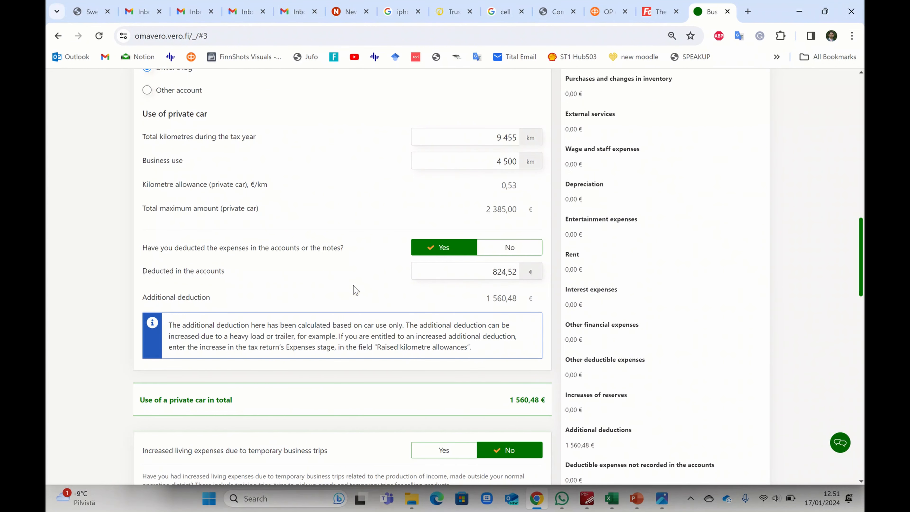
# Check the reduced private-car additional deduction of 1 560,48 €.
pyautogui.scroll(-1, 491, 351)
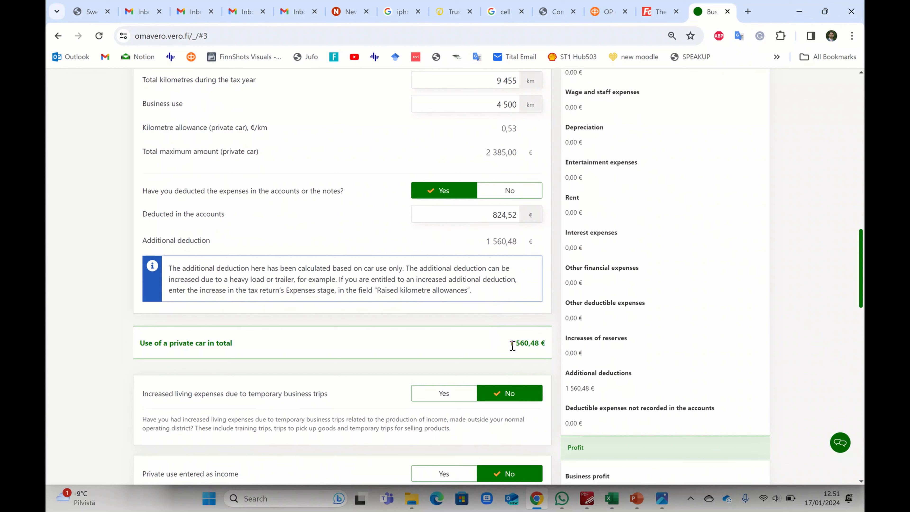
pyautogui.moveTo(512, 345); pyautogui.dragTo(545, 350)
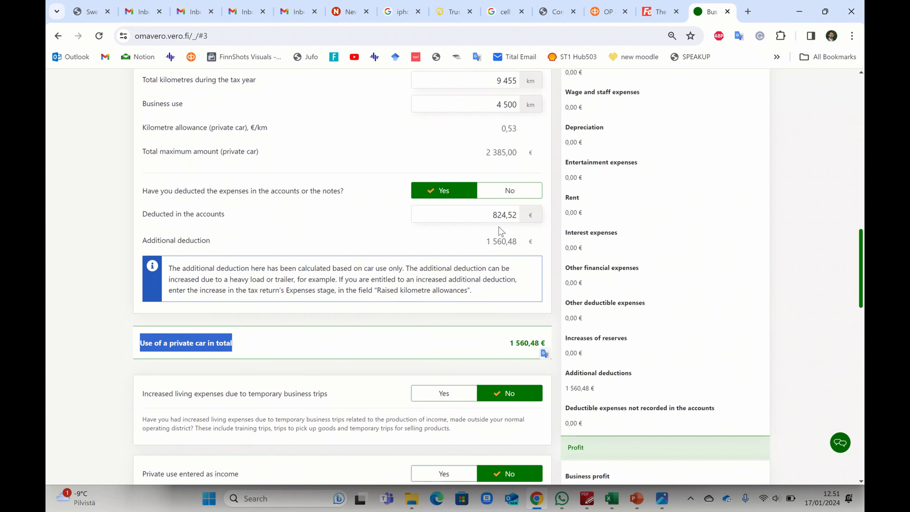
pyautogui.click(359, 249)
pyautogui.scroll(1, 446, 314)
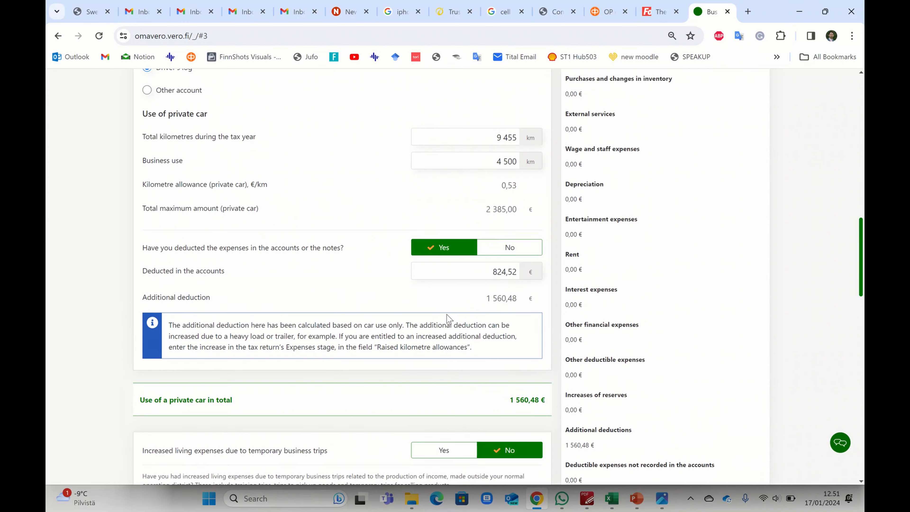
pyautogui.scroll(-18, 368, 394)
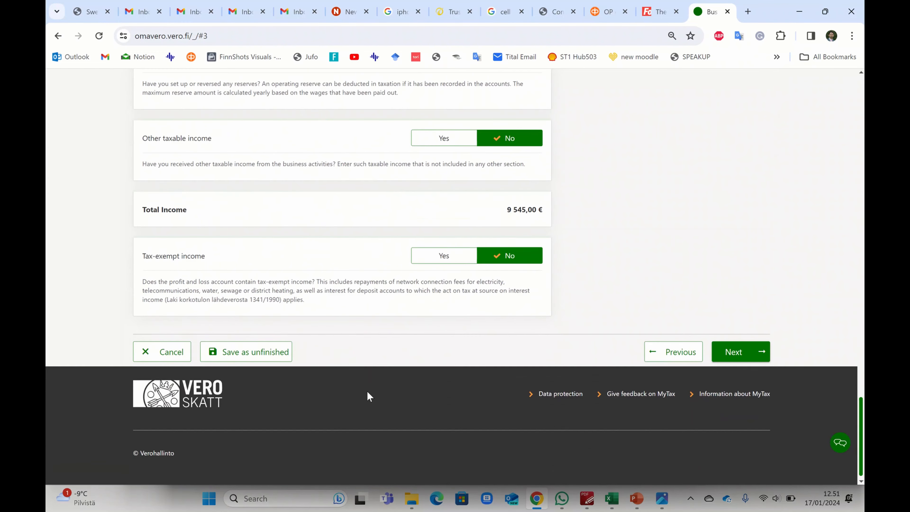
# Move to the expenses stage and answer Yes to other deductible expenses.
pyautogui.click(734, 352)
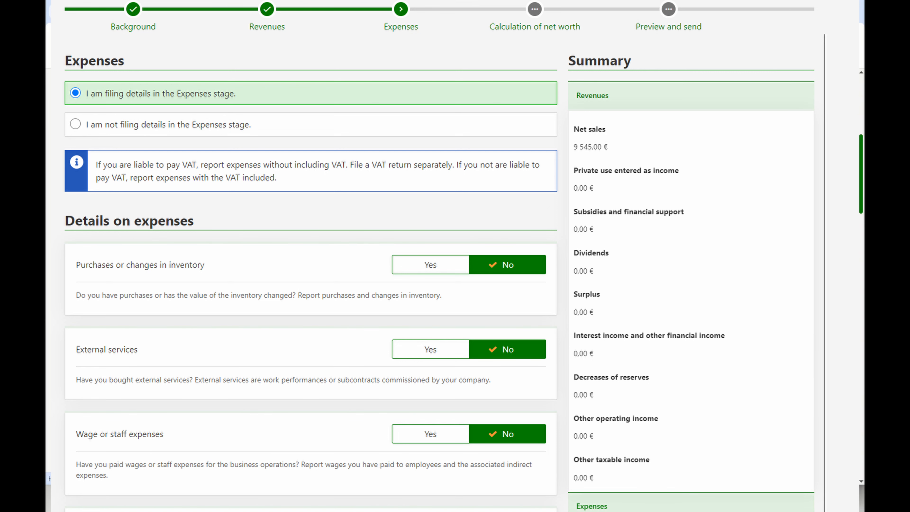
pyautogui.scroll(-3, 322, 306)
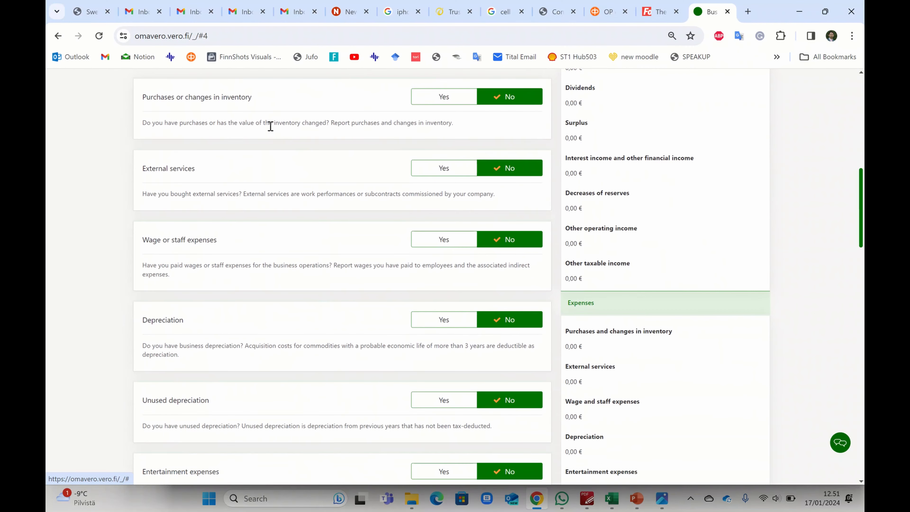
pyautogui.scroll(-10, 265, 304)
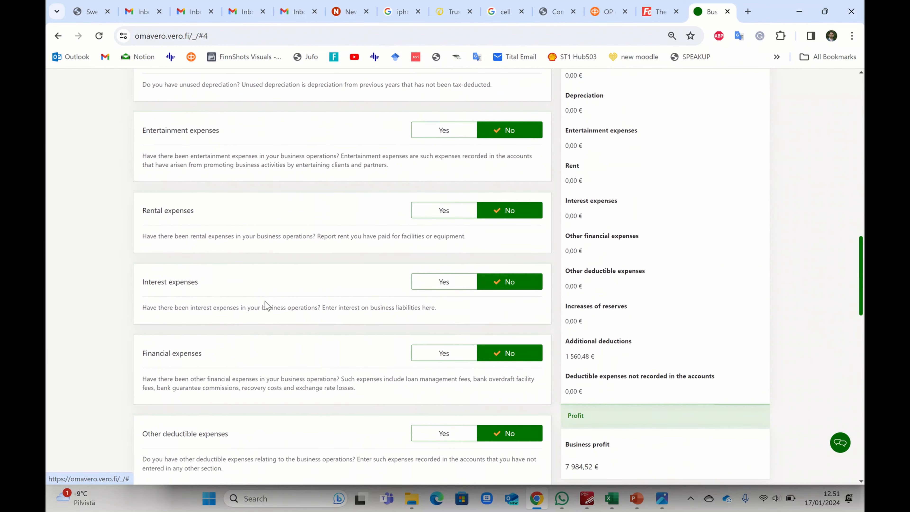
pyautogui.scroll(-1, 268, 325)
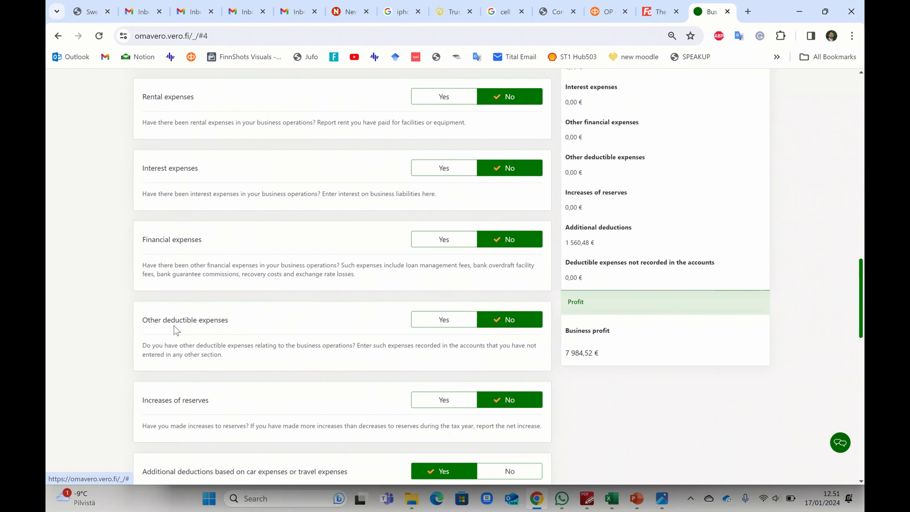
pyautogui.click(430, 320)
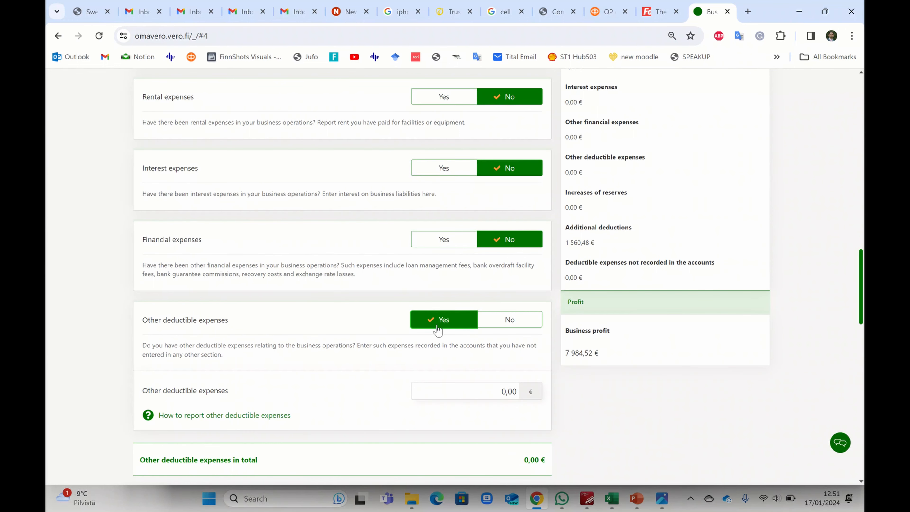
pyautogui.scroll(-3, 438, 325)
pyautogui.click(490, 277)
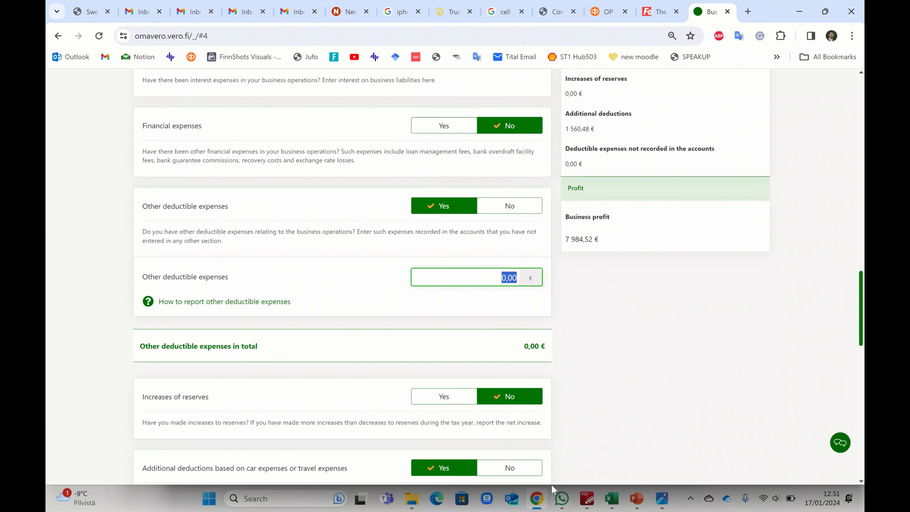
# Enter 3 647,10 from the workbook's L23 total as the other deductible expenses amount.
pyautogui.click(537, 500)
pyautogui.click(536, 500)
pyautogui.click(612, 499)
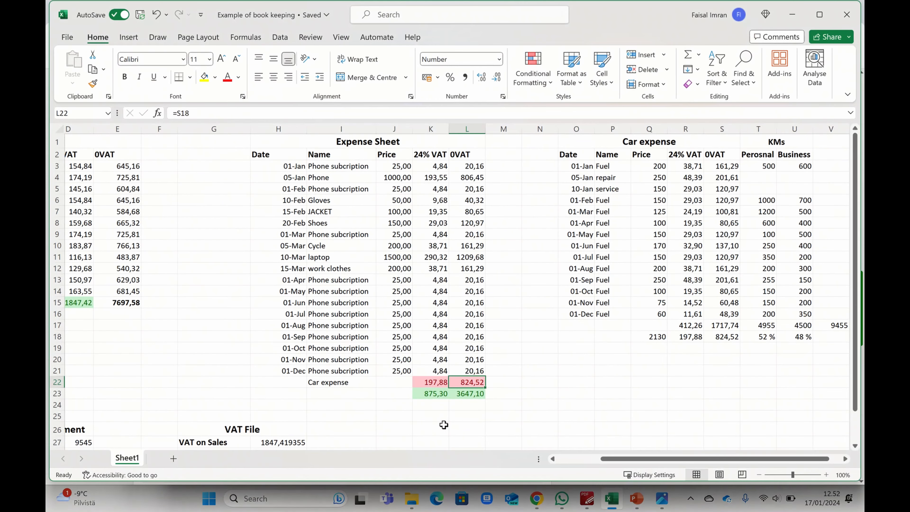
pyautogui.click(464, 394)
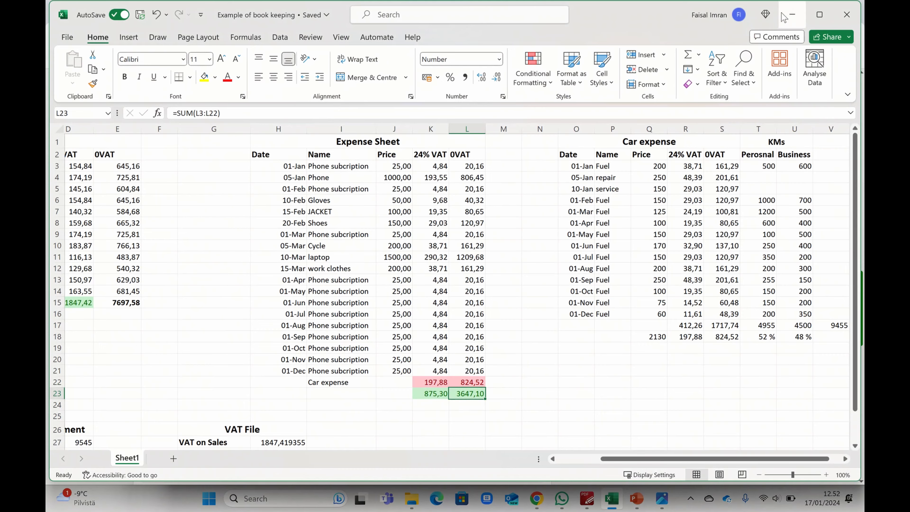
pyautogui.click(792, 14)
pyautogui.write('36')
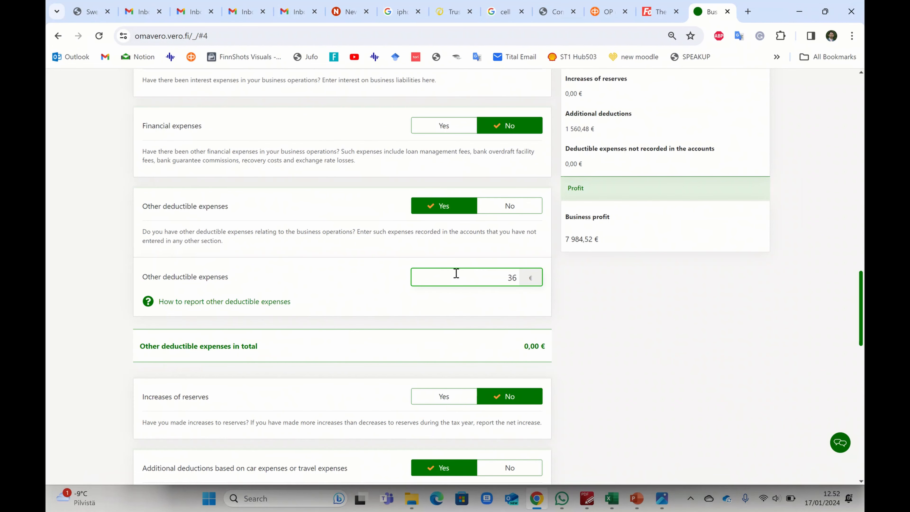
pyautogui.write('47,10')
pyautogui.click(676, 339)
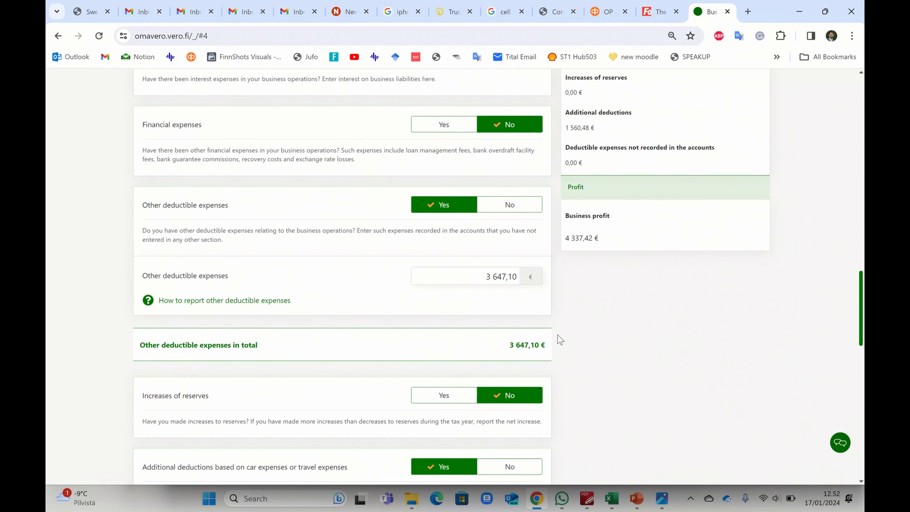
pyautogui.scroll(-2, 559, 337)
pyautogui.scroll(-3, 574, 341)
pyautogui.scroll(-3, 588, 342)
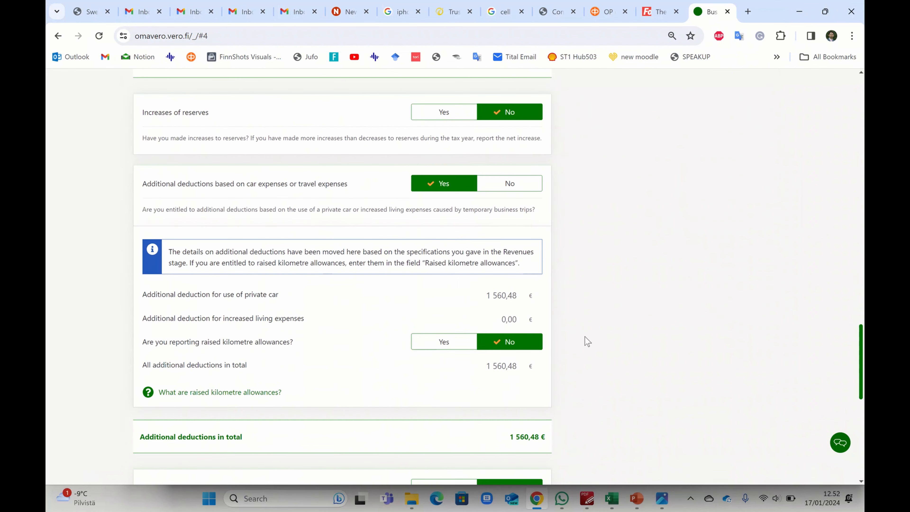
pyautogui.moveTo(511, 437); pyautogui.dragTo(538, 436)
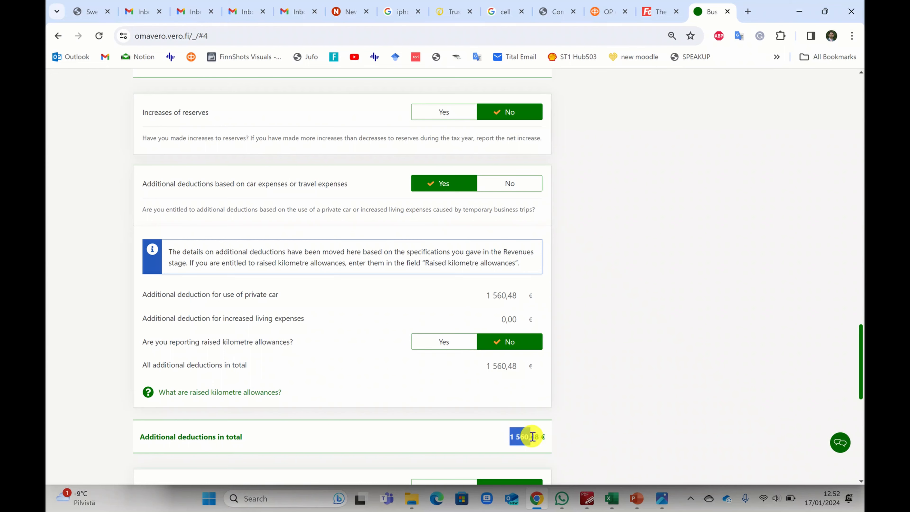
pyautogui.scroll(-6, 607, 374)
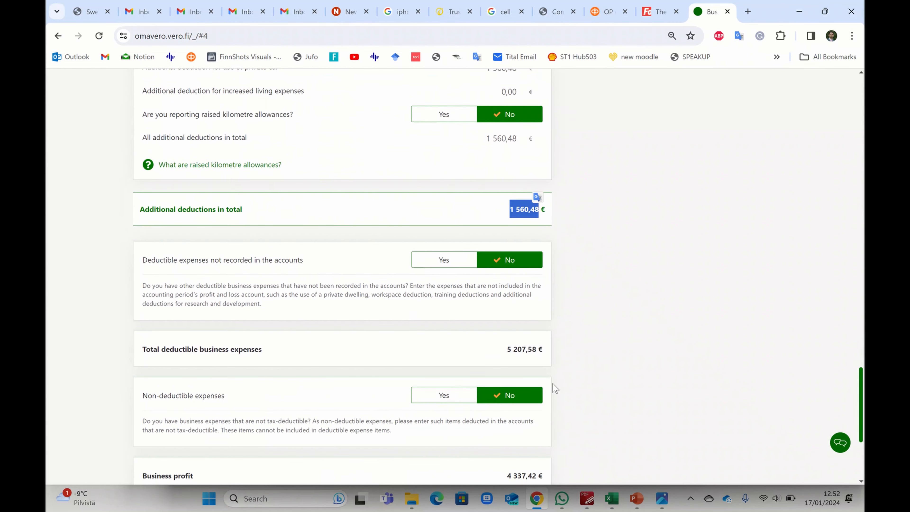
pyautogui.moveTo(508, 349); pyautogui.dragTo(541, 348)
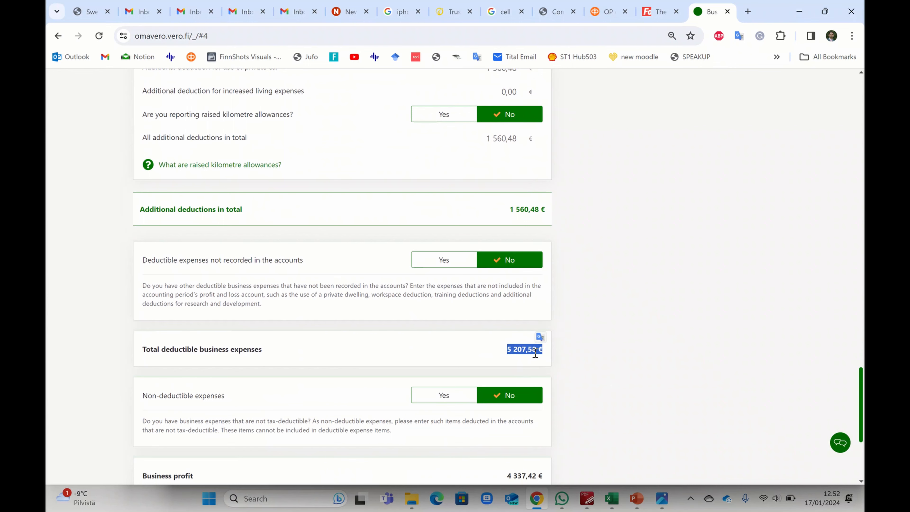
pyautogui.scroll(-3, 592, 360)
pyautogui.click(581, 335)
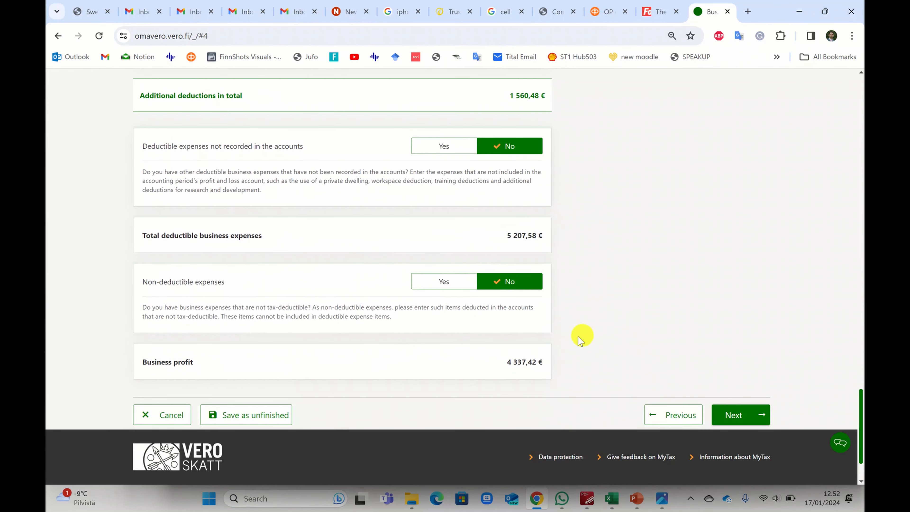
pyautogui.moveTo(506, 364); pyautogui.dragTo(540, 355)
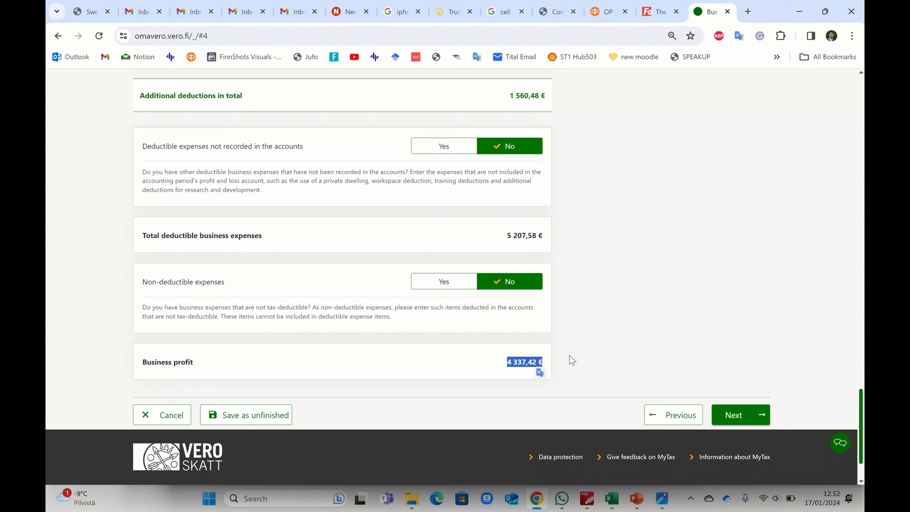
pyautogui.click(548, 360)
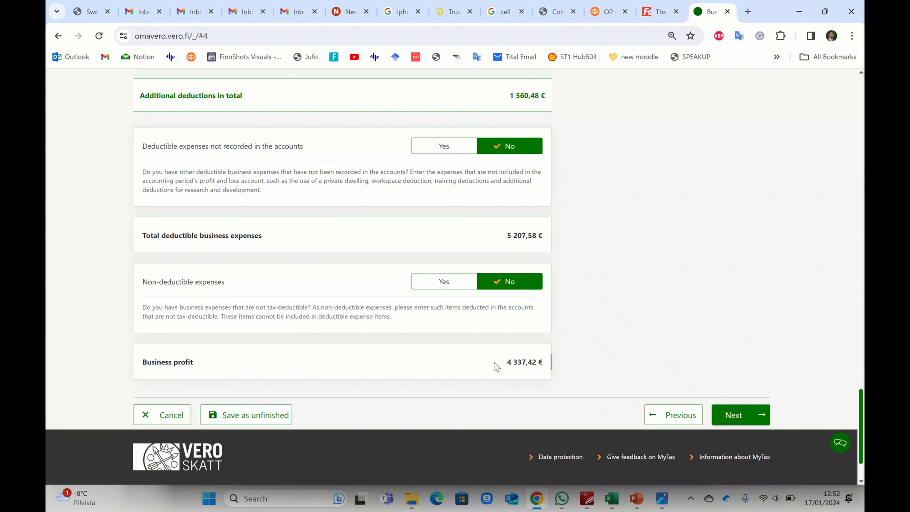
pyautogui.scroll(8, 549, 360)
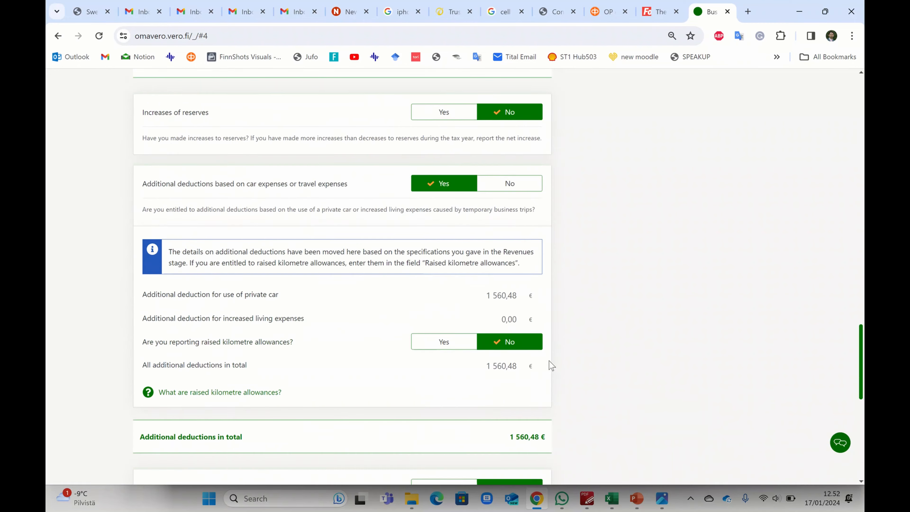
pyautogui.scroll(-10, 549, 361)
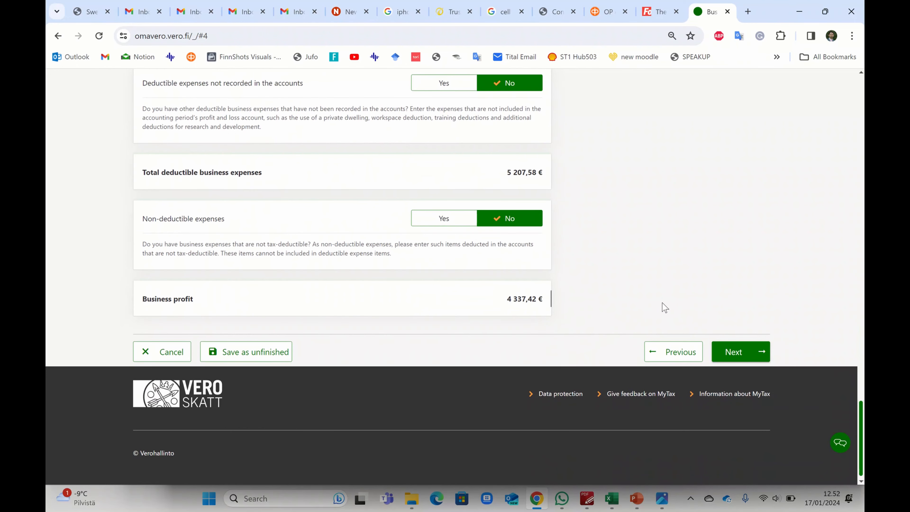
# Pass through Calculation of net worth with business assets, liabilities and other claims at No, reaching the preview.
pyautogui.click(744, 349)
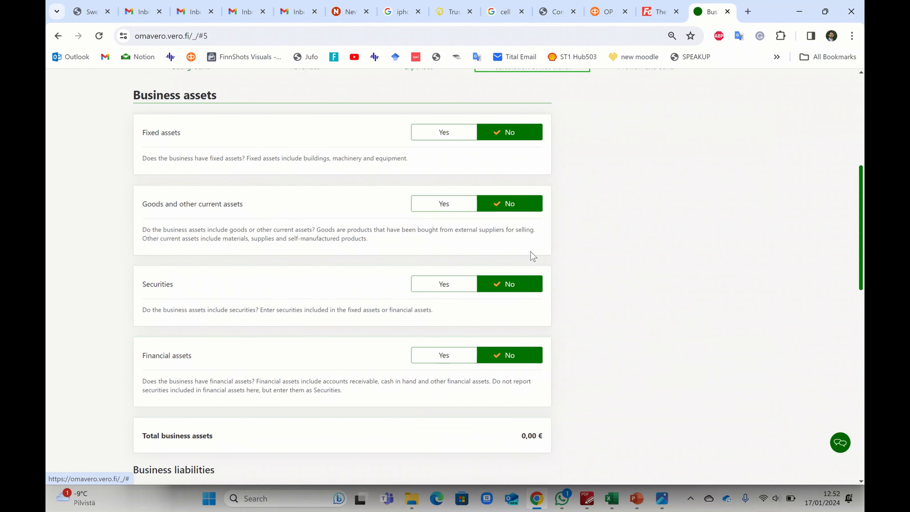
pyautogui.scroll(-1, 615, 237)
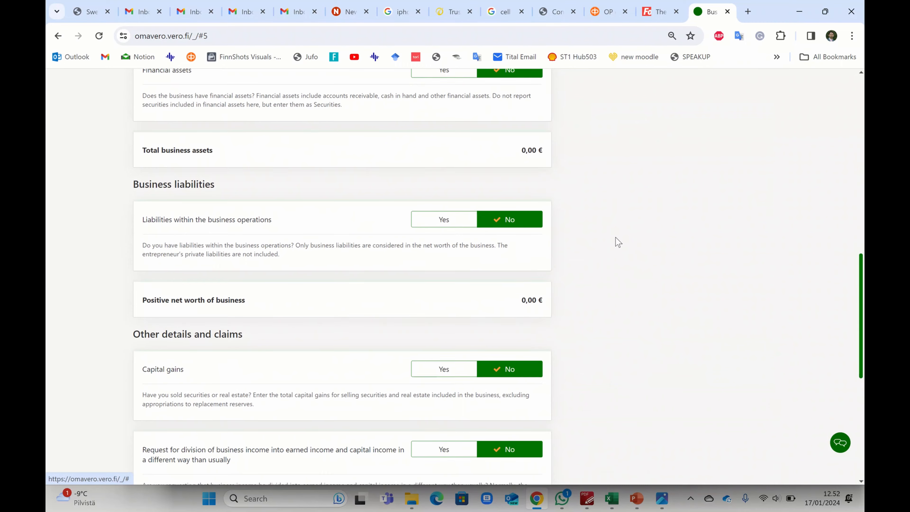
pyautogui.scroll(-8, 618, 242)
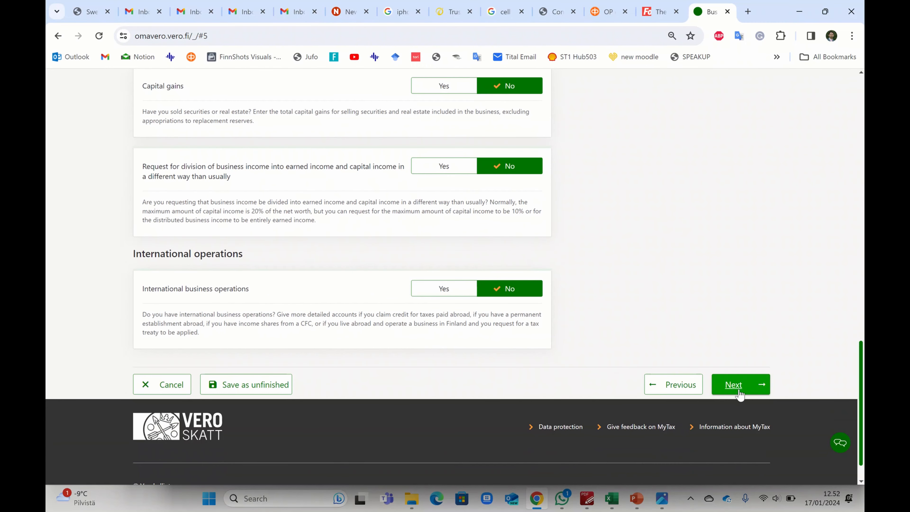
pyautogui.click(733, 384)
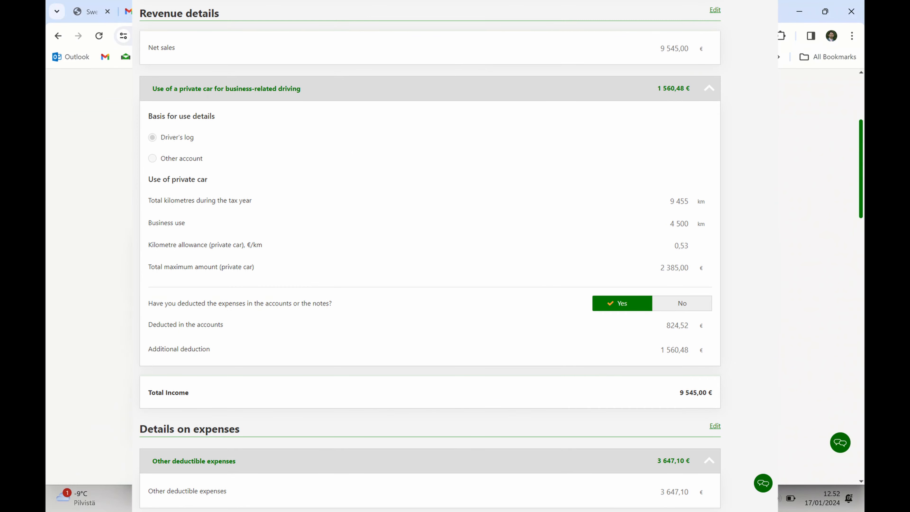
# Review the preview: total income 9 545,00 €, expenses 5 207,58 €, business profit 4 337,42 €.
pyautogui.scroll(-5, 455, 276)
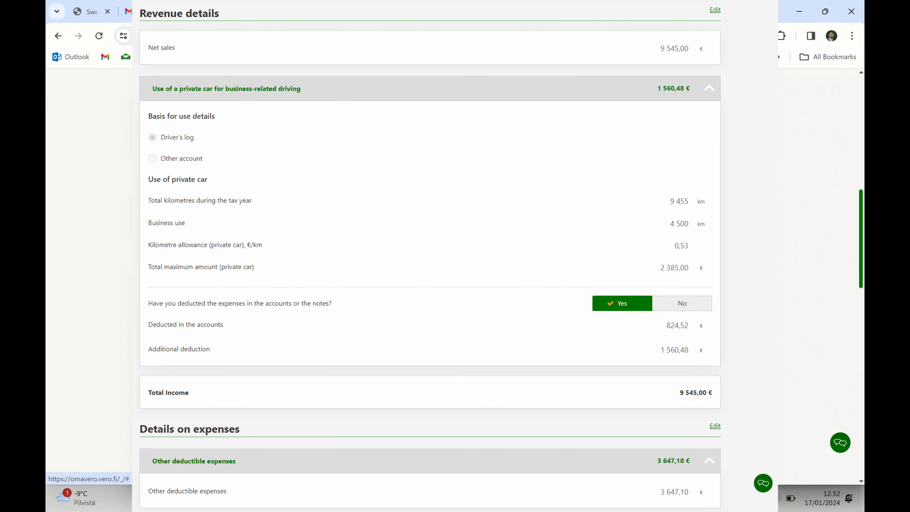
pyautogui.scroll(1, 455, 276)
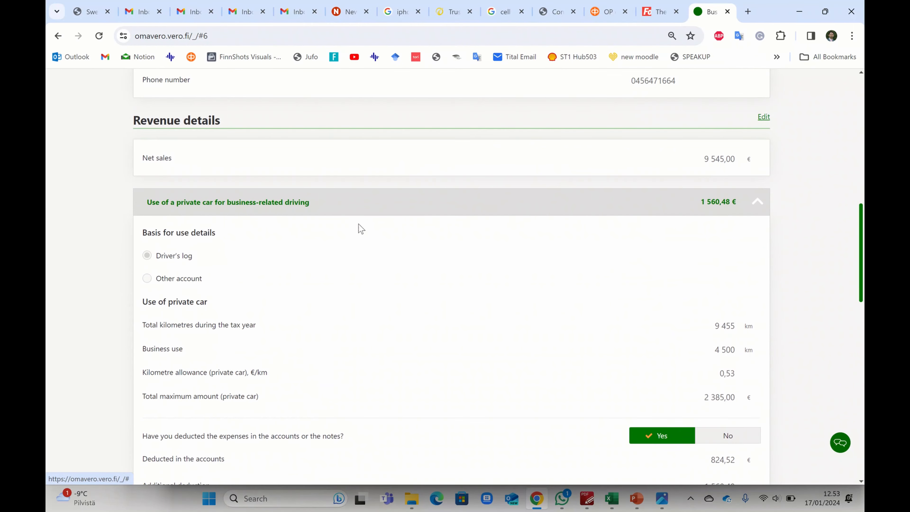
pyautogui.scroll(-3, 768, 303)
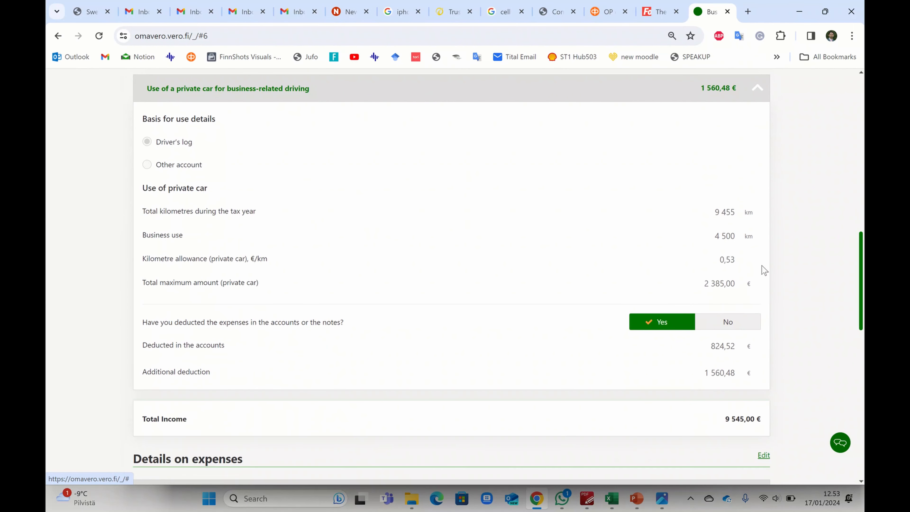
pyautogui.scroll(-6, 784, 322)
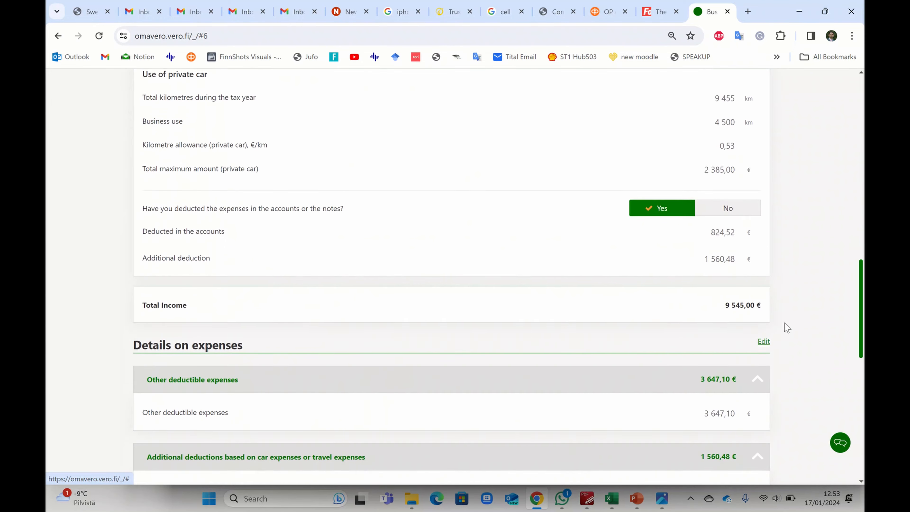
pyautogui.scroll(-8, 823, 341)
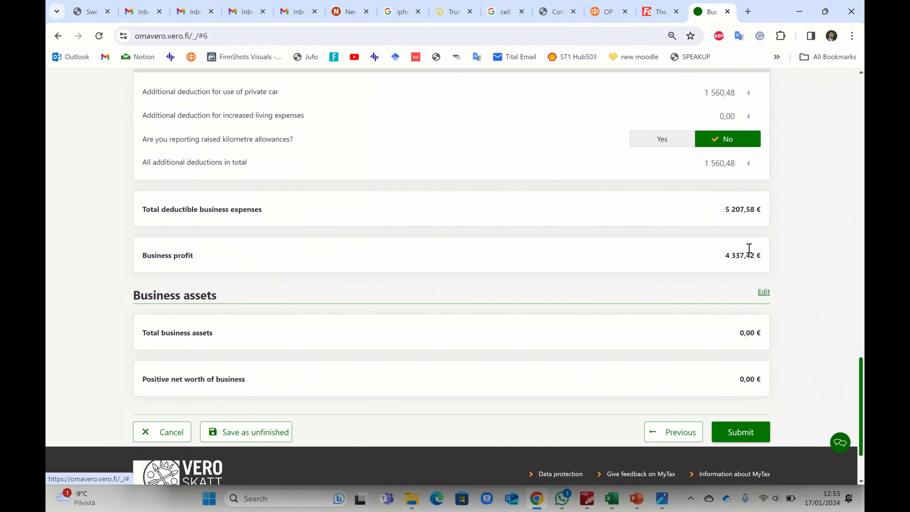
pyautogui.moveTo(723, 255); pyautogui.dragTo(761, 255)
pyautogui.scroll(-2, 770, 363)
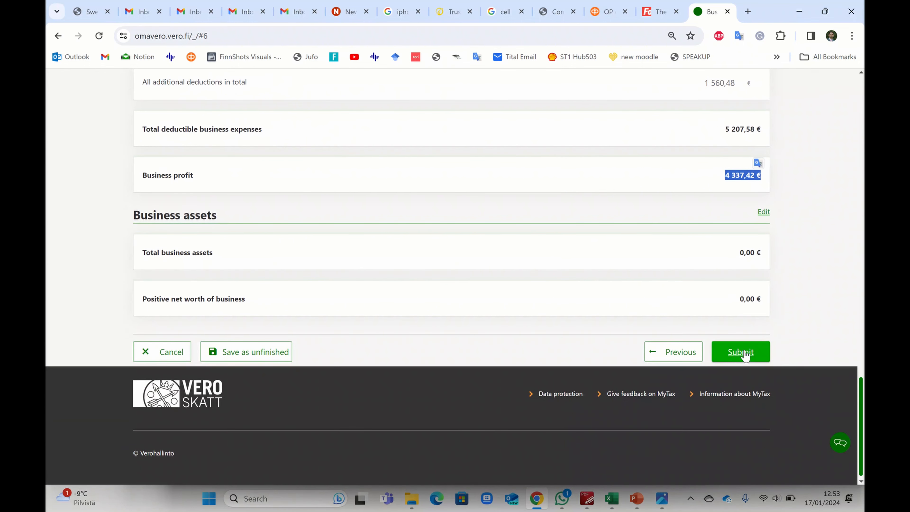